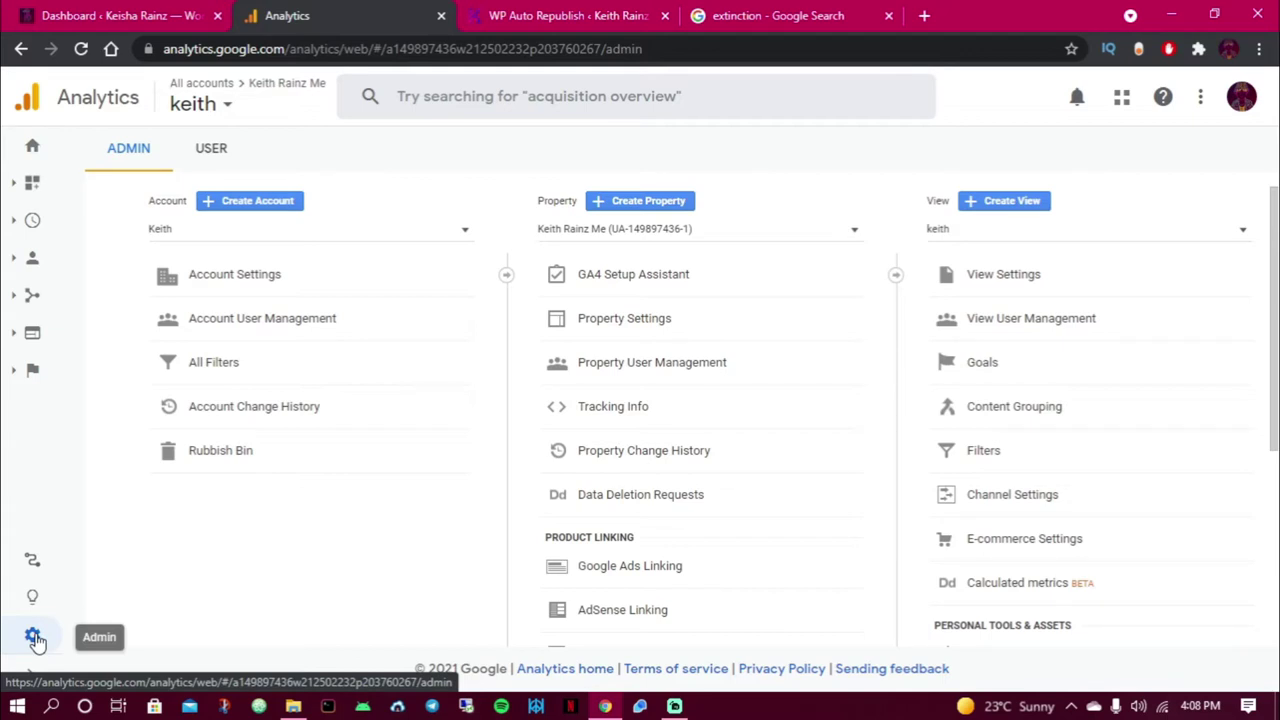
From the Admin page's Property column, open the Create property form
click(34, 638)
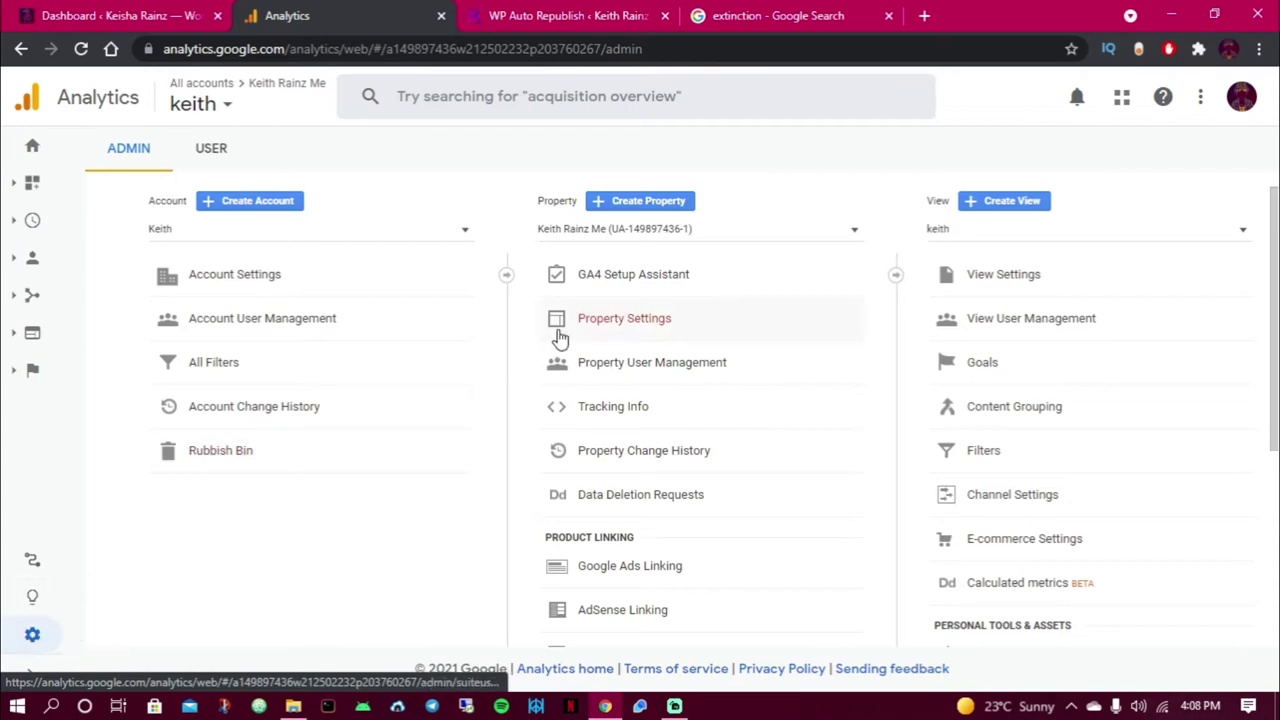
click(652, 204)
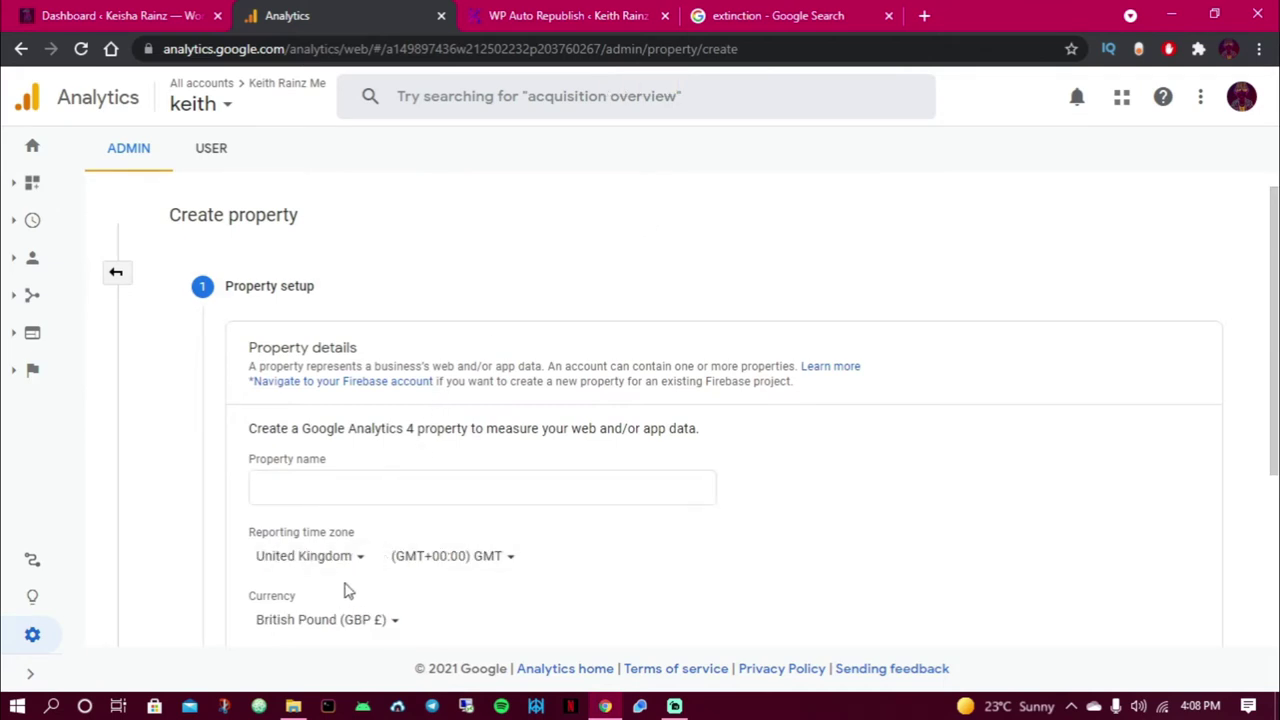
Enter the site's name as the new property name
scroll(331, 423, down, 3)
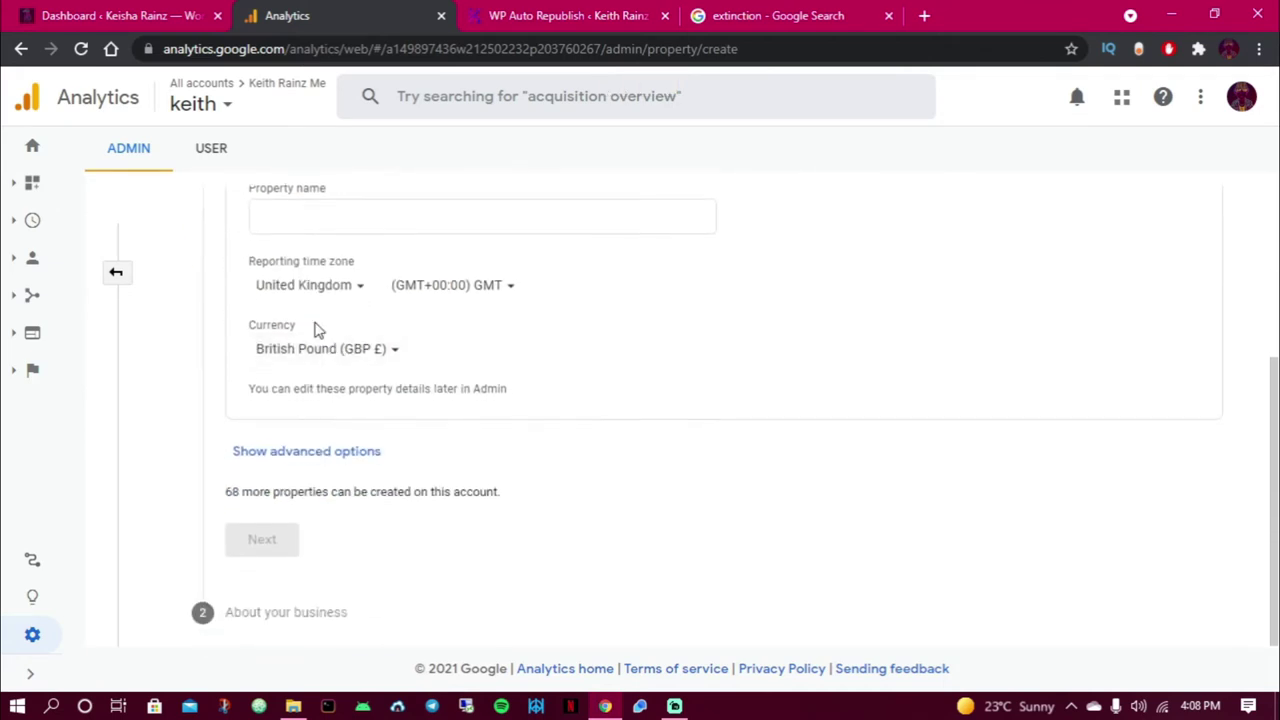
scroll(318, 285, up, 2)
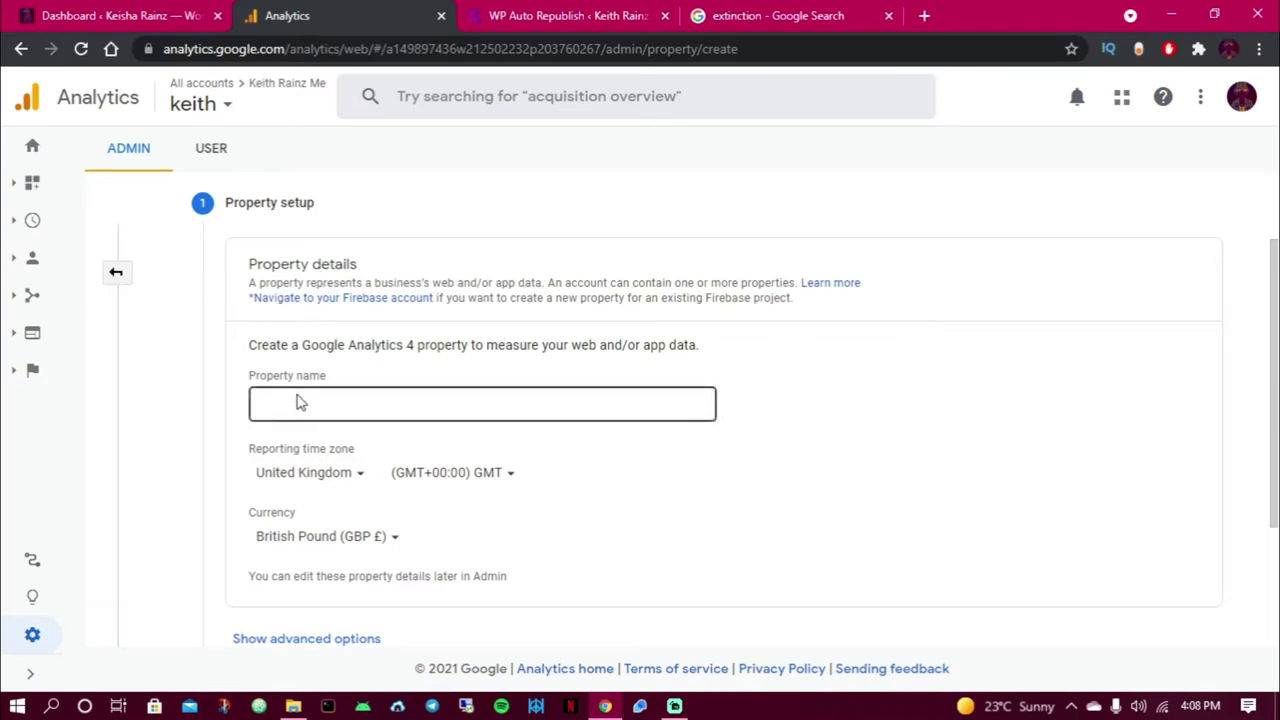
click(300, 401)
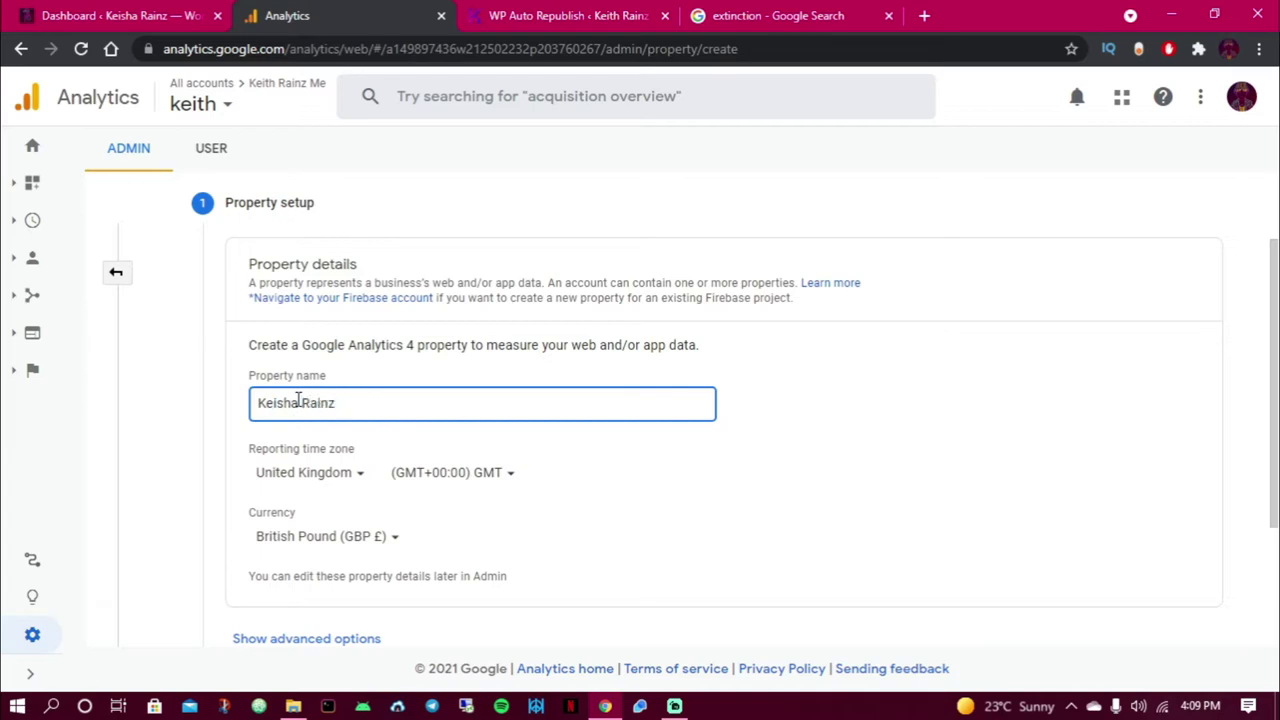
Leave the reporting time zone as United Kingdom and the currency as British Pound
click(330, 478)
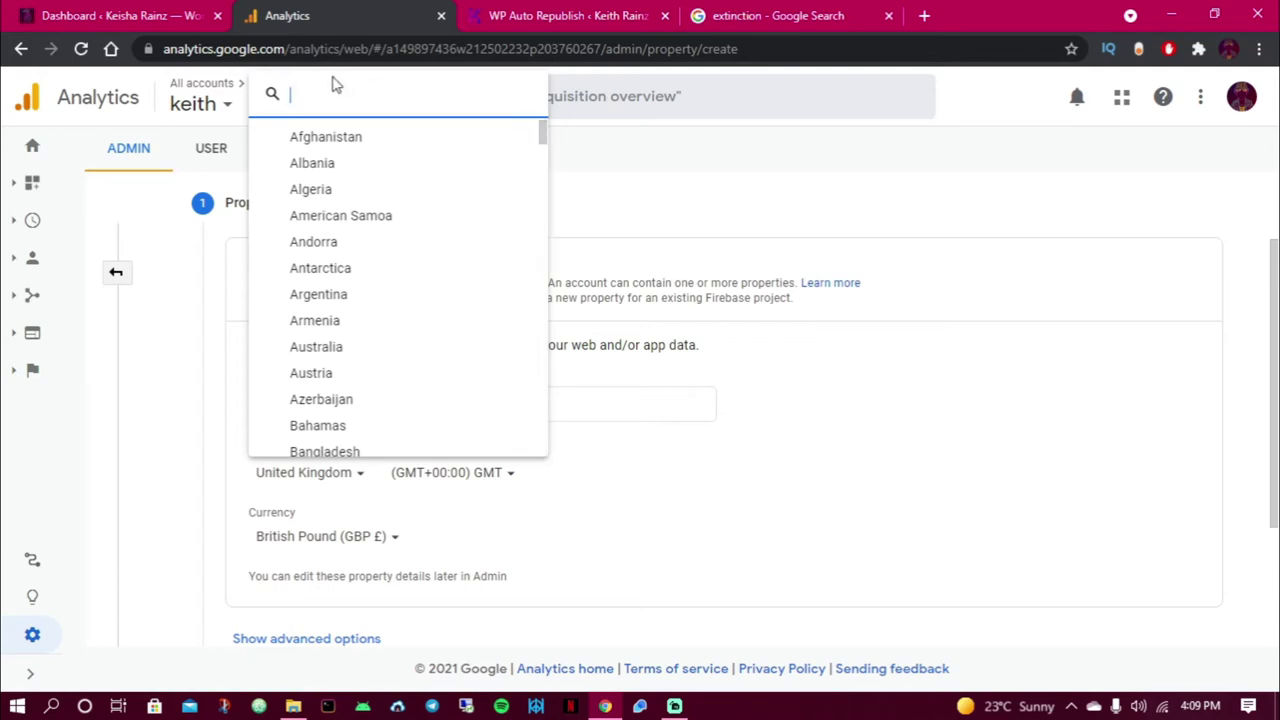
text(l)
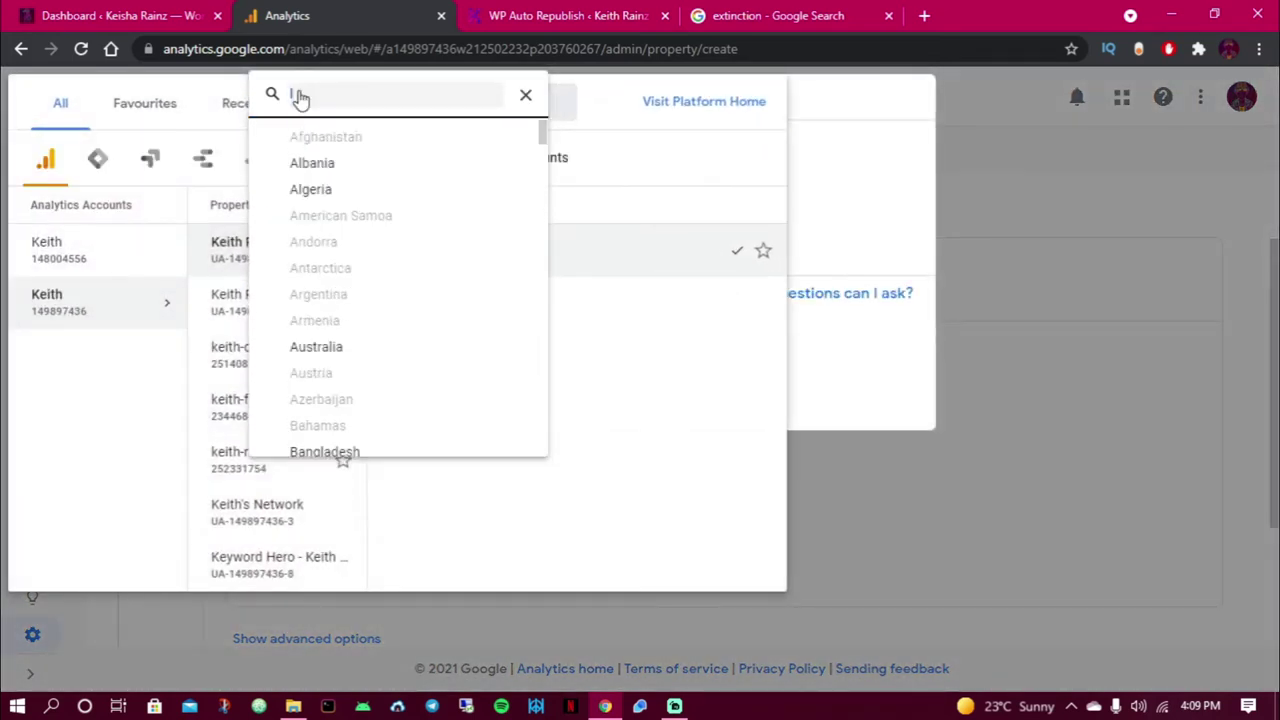
click(625, 171)
click(862, 409)
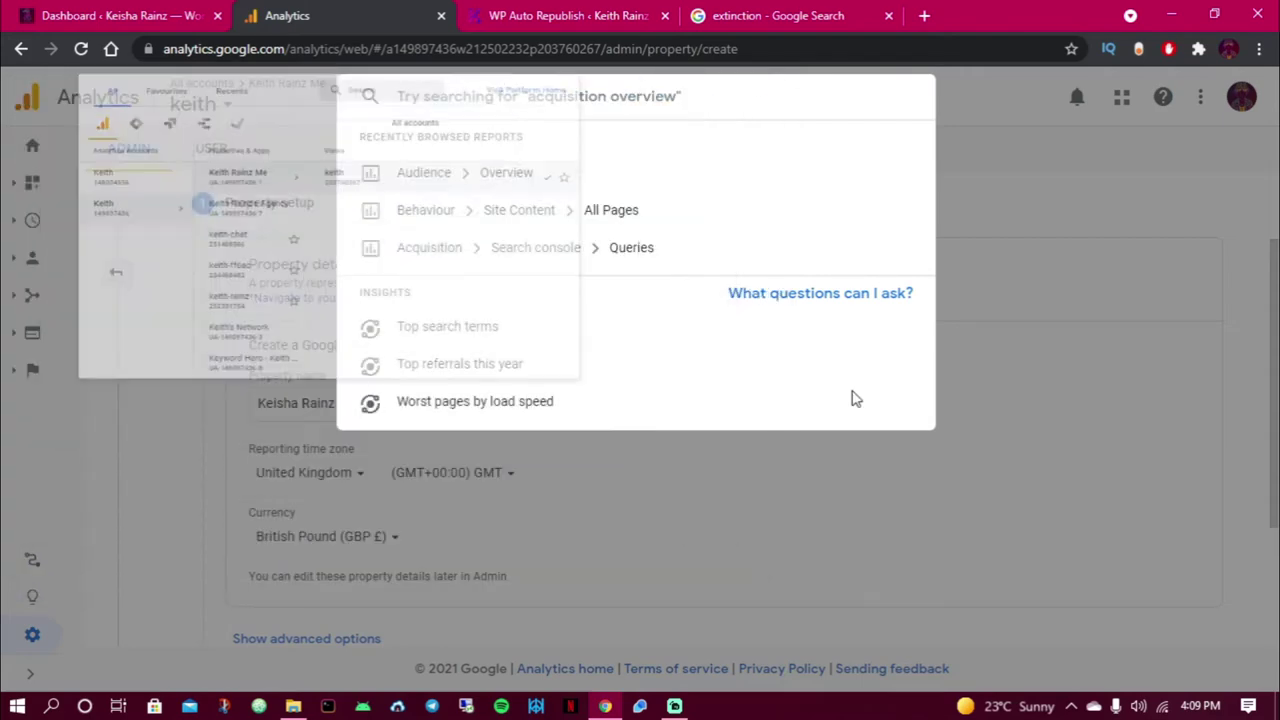
click(721, 467)
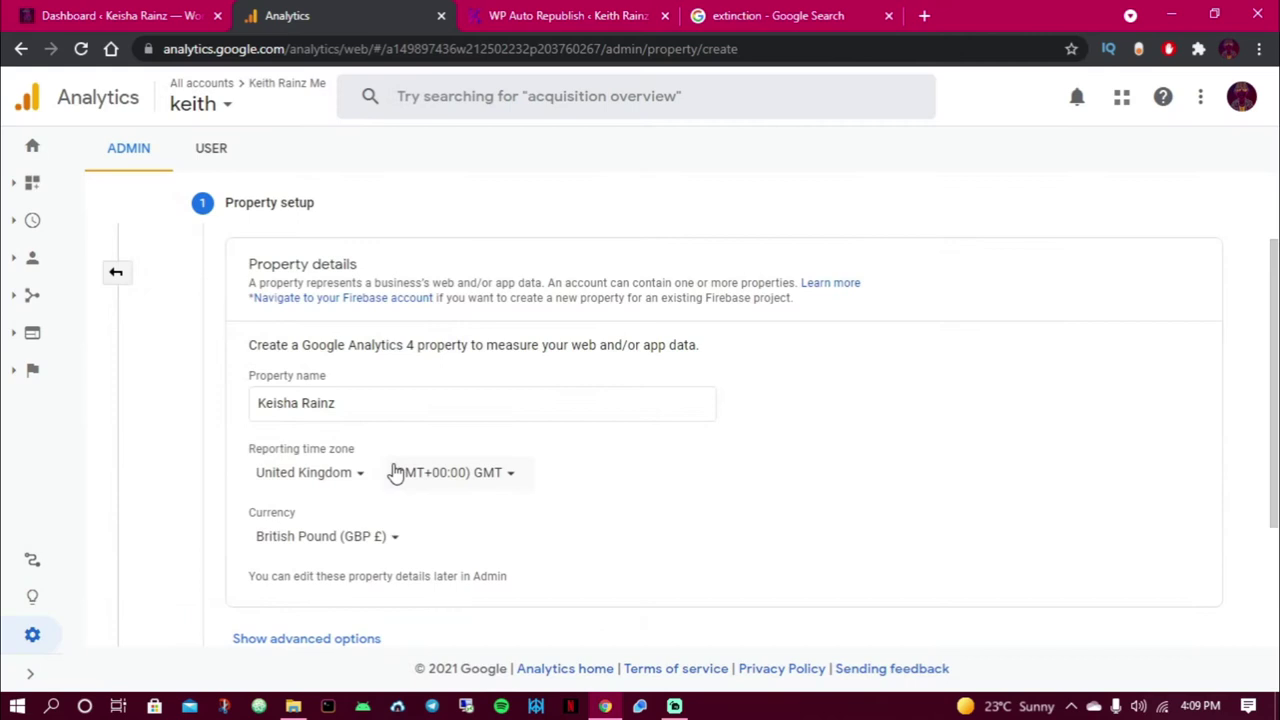
click(390, 541)
click(389, 543)
scroll(437, 477, down, 2)
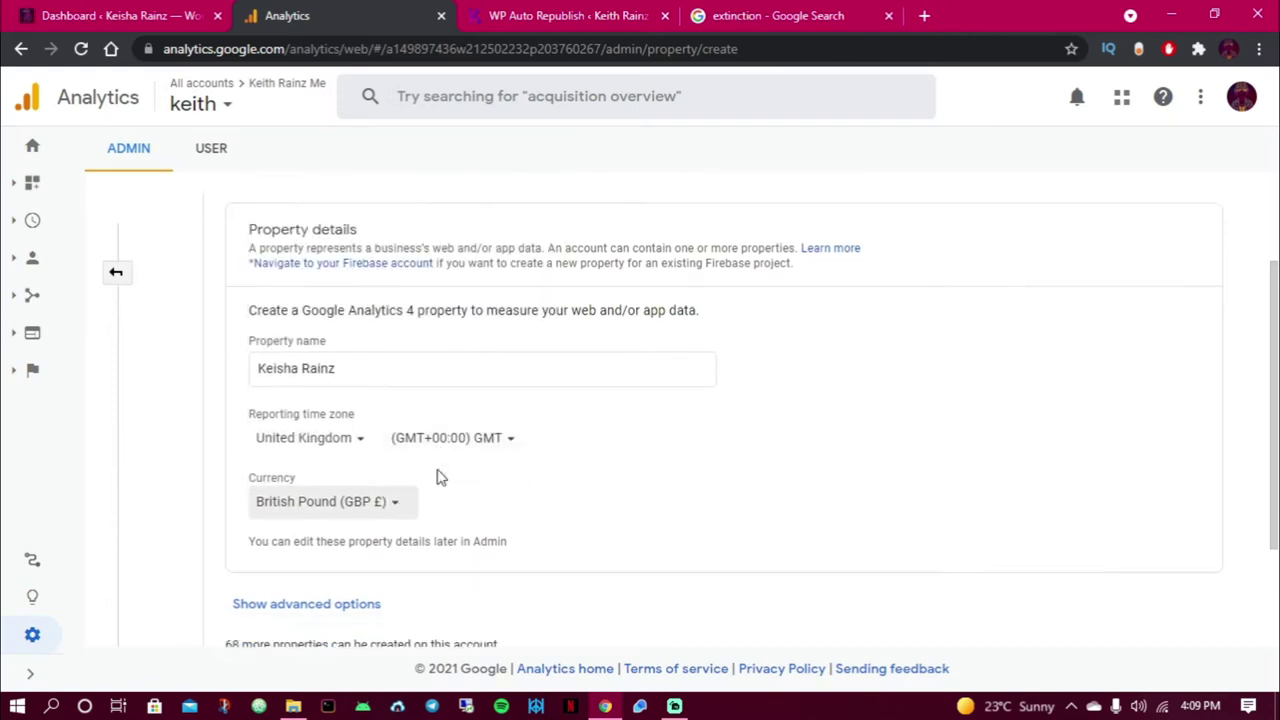
In the advanced options, switch on 'Create a Universal Analytics property'
click(291, 455)
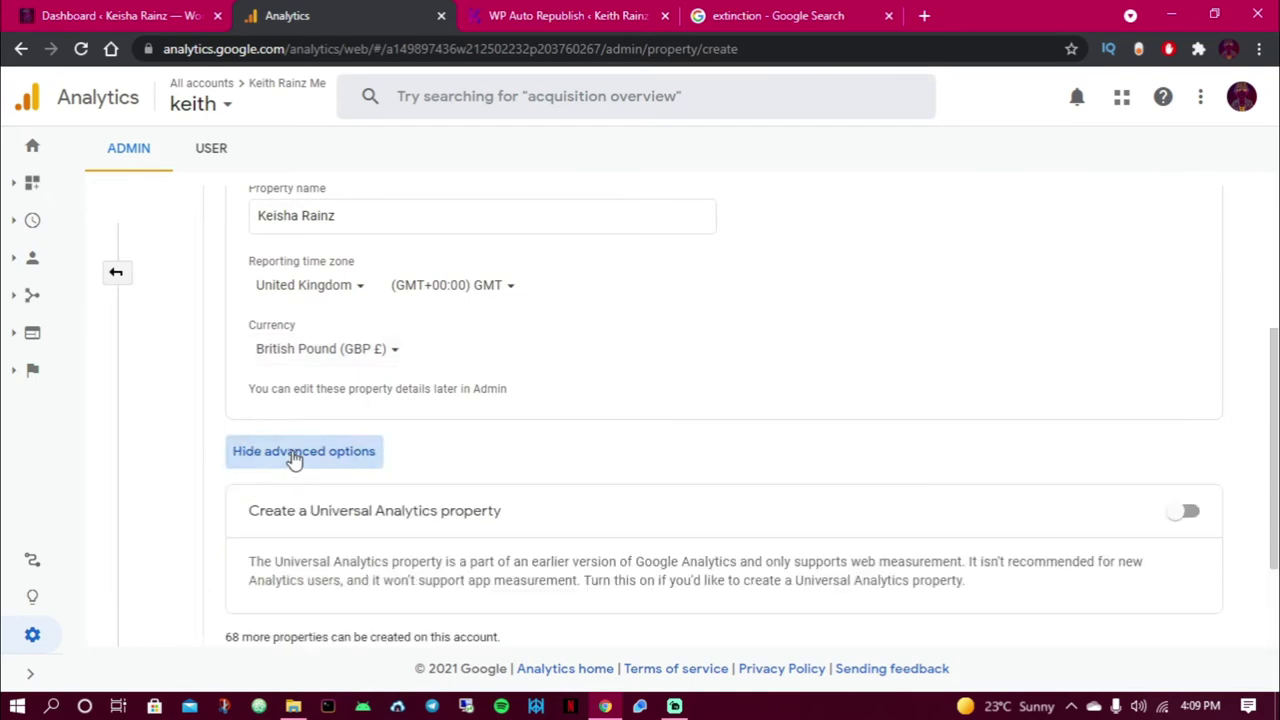
scroll(493, 494, down, 2)
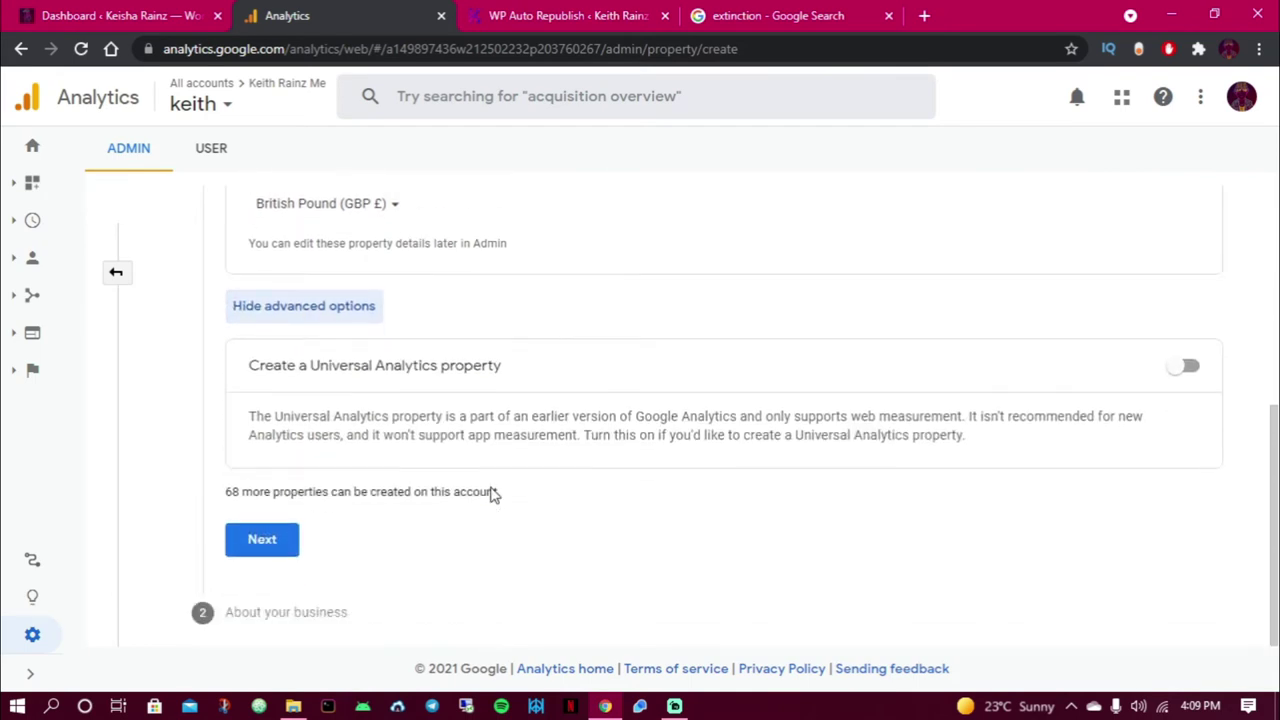
click(320, 311)
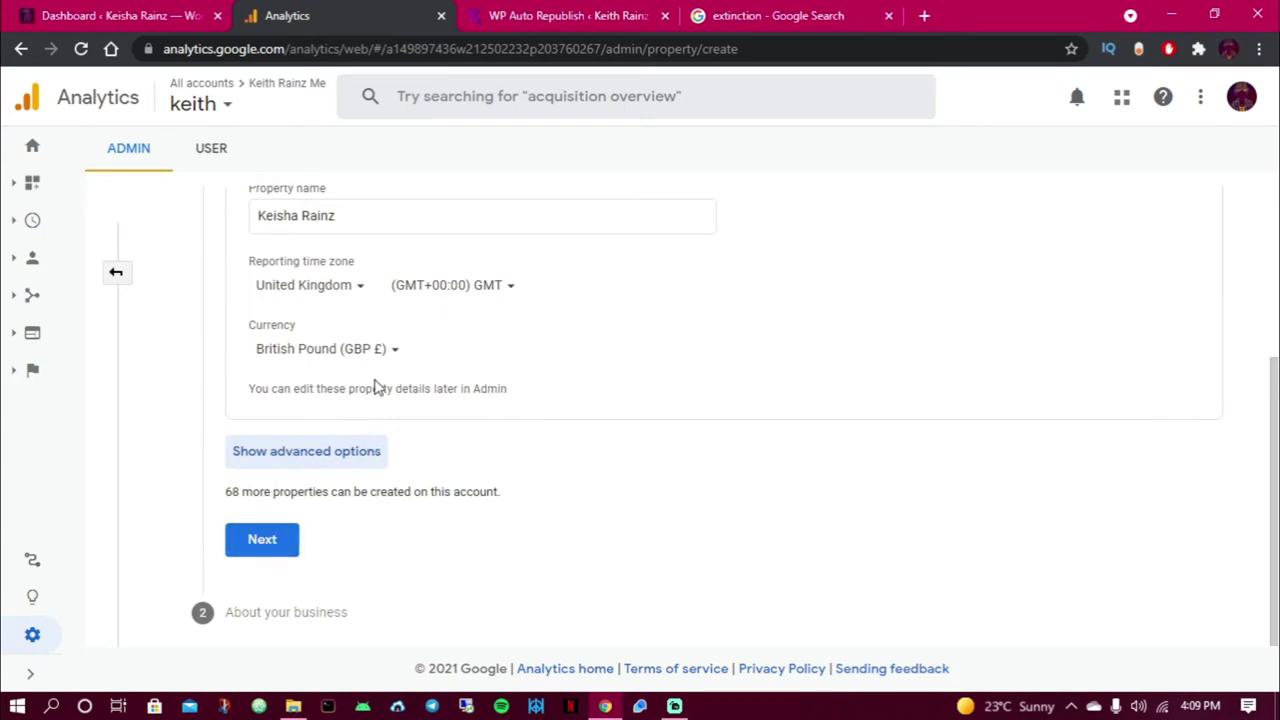
click(322, 455)
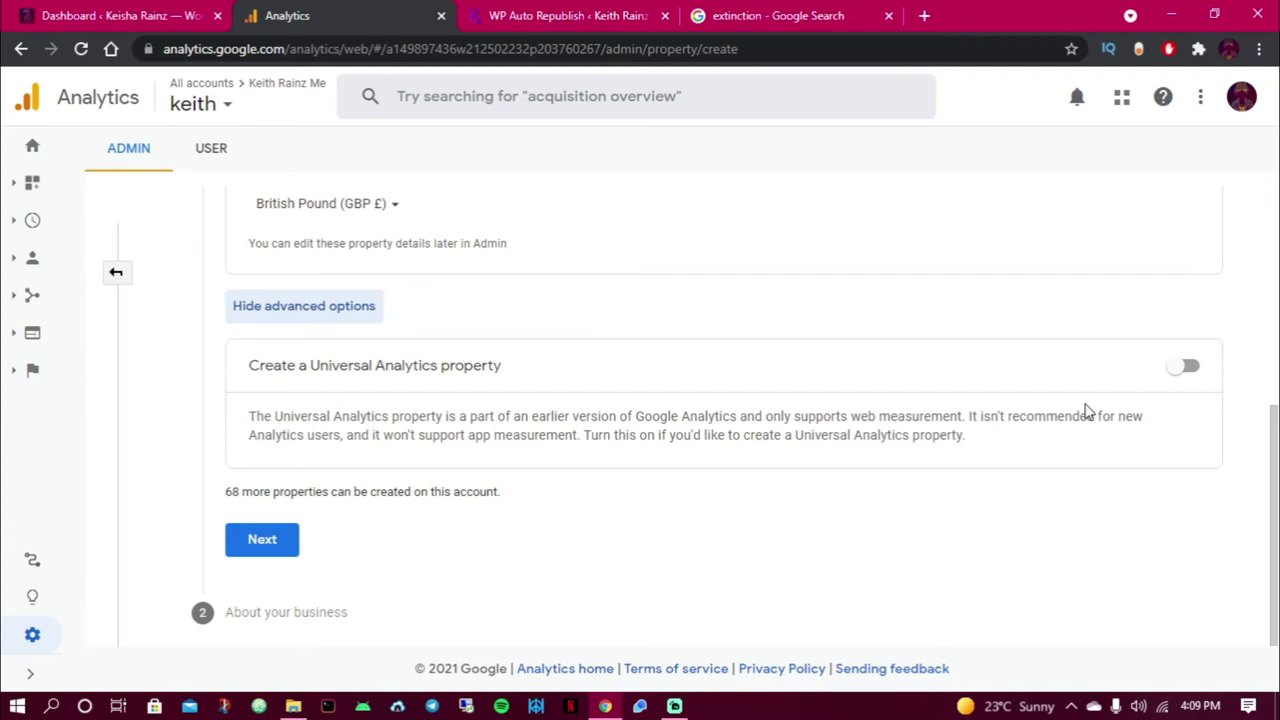
click(1188, 366)
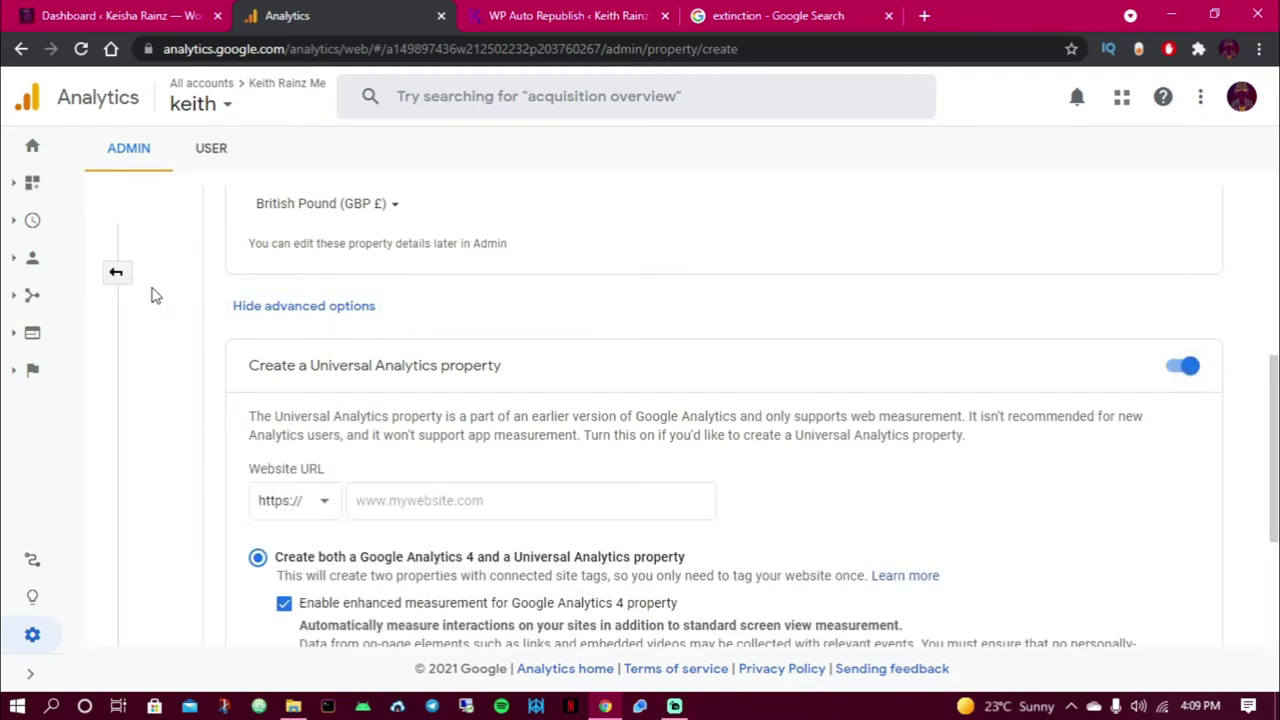
click(115, 15)
drag(263, 48, 163, 49)
key(ctrl+c)
mouse_move(12, 80)
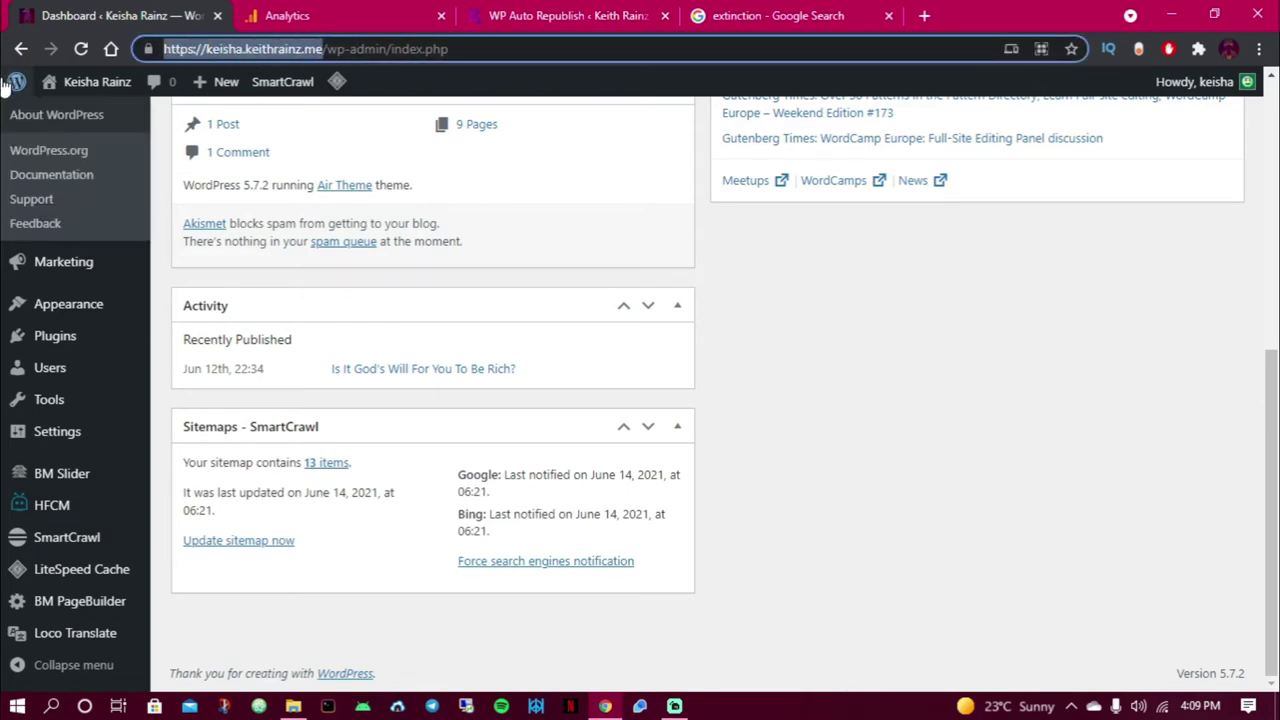
click(345, 12)
key(ctrl+v)
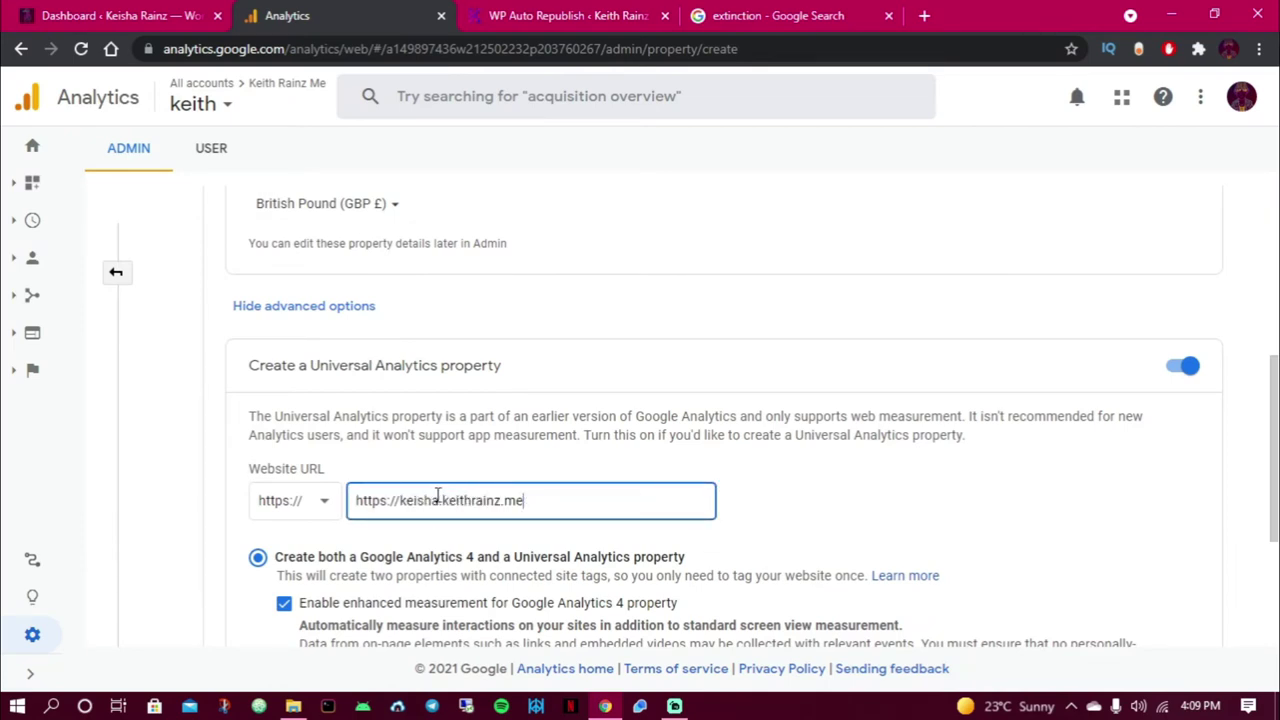
drag(403, 497, 348, 502)
key(BackSpace)
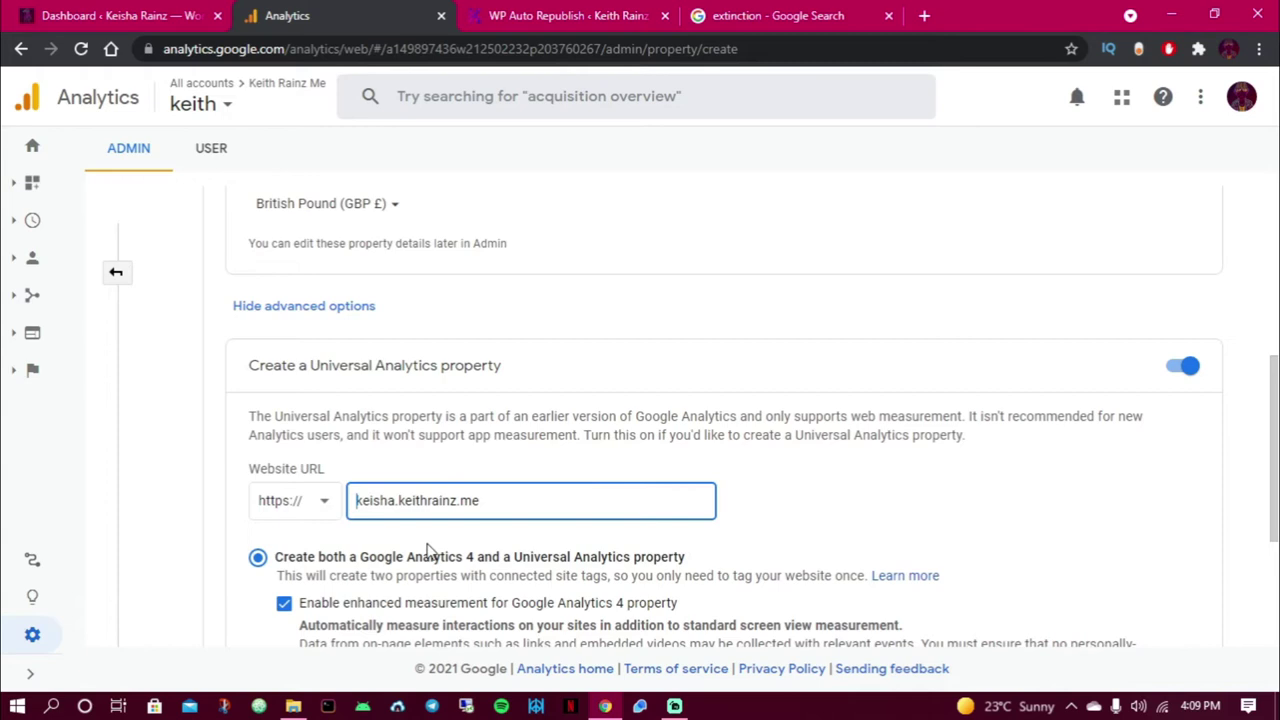
scroll(410, 530, down, 2)
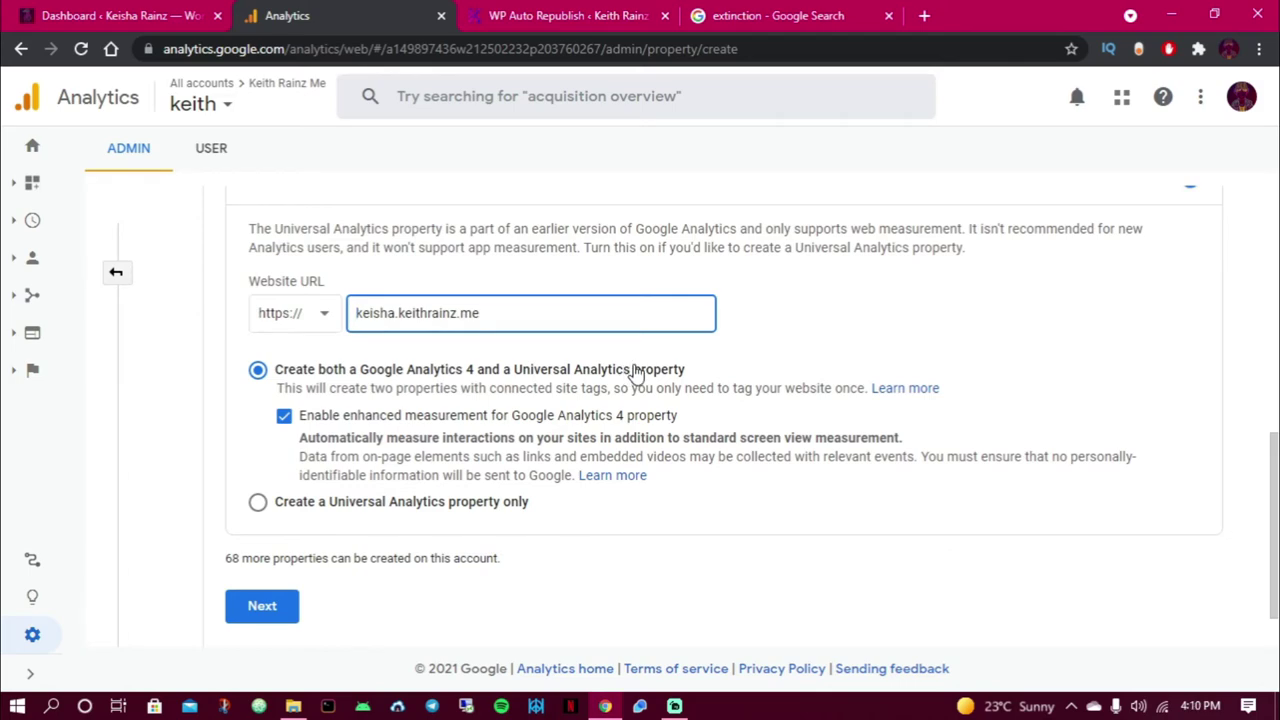
scroll(320, 537, down, 1)
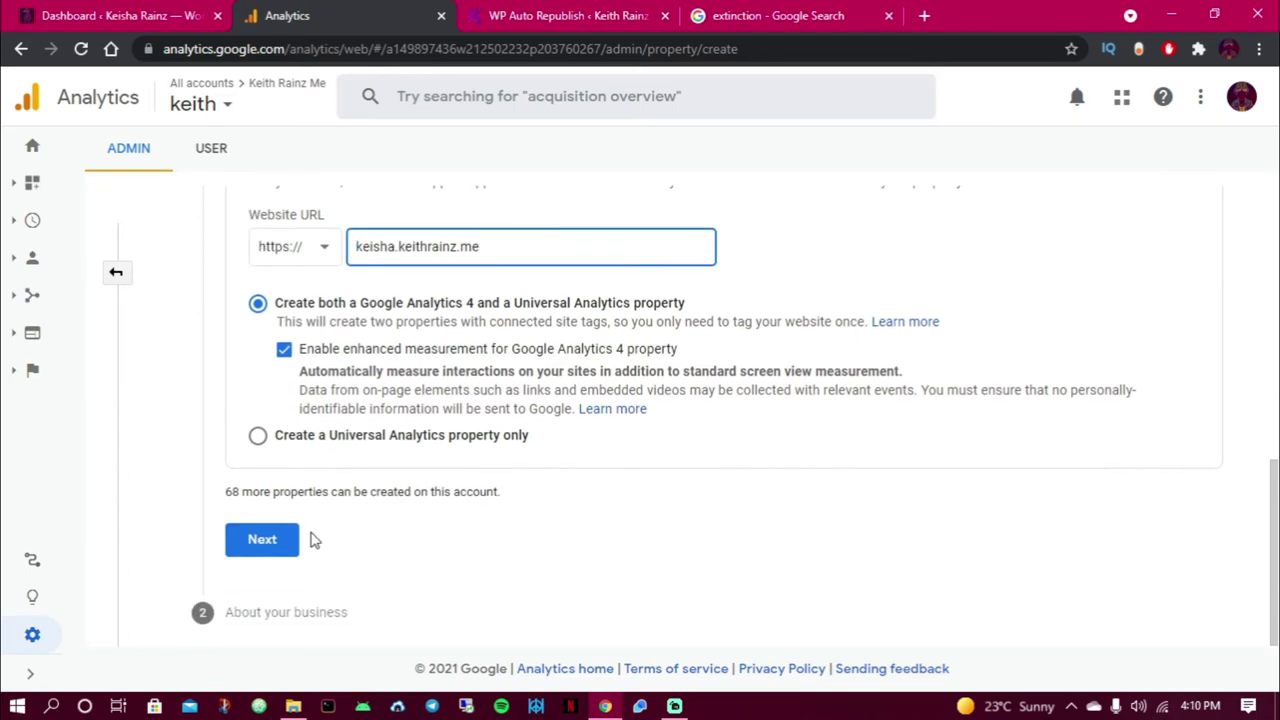
Set the industry category to Other and business size to Small (1 to 10 employees)
click(263, 537)
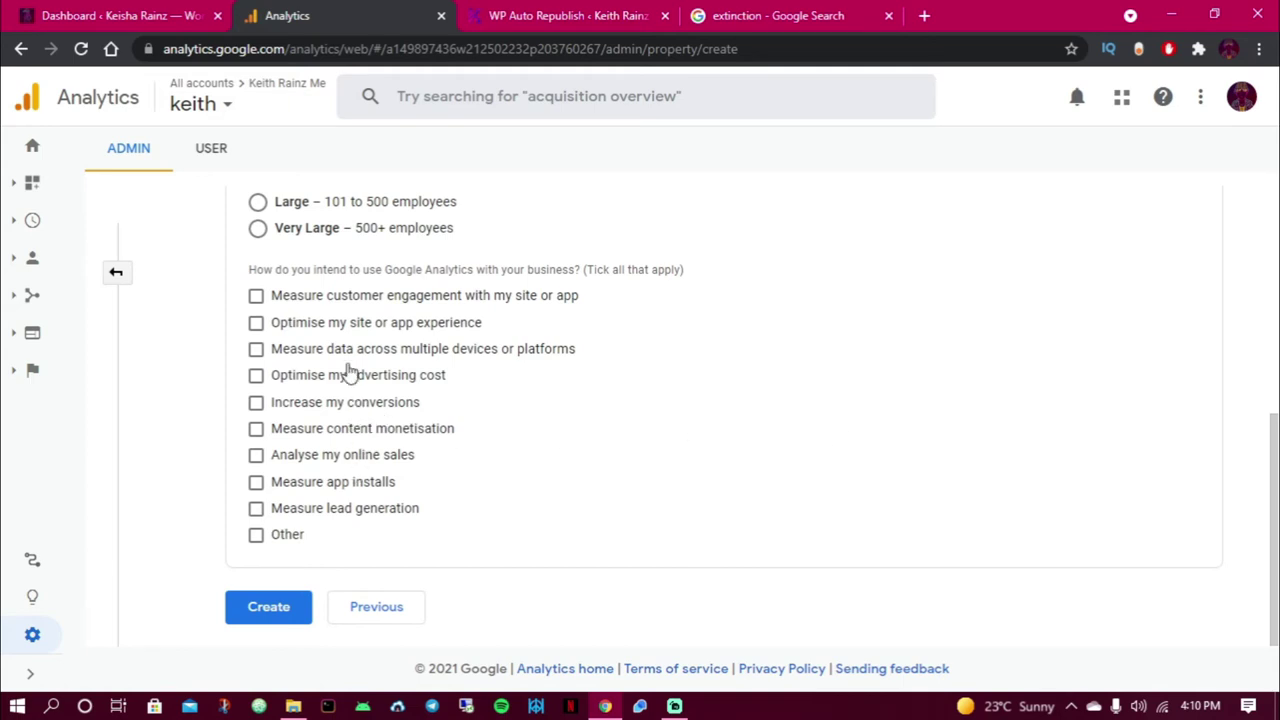
scroll(375, 302, up, 4)
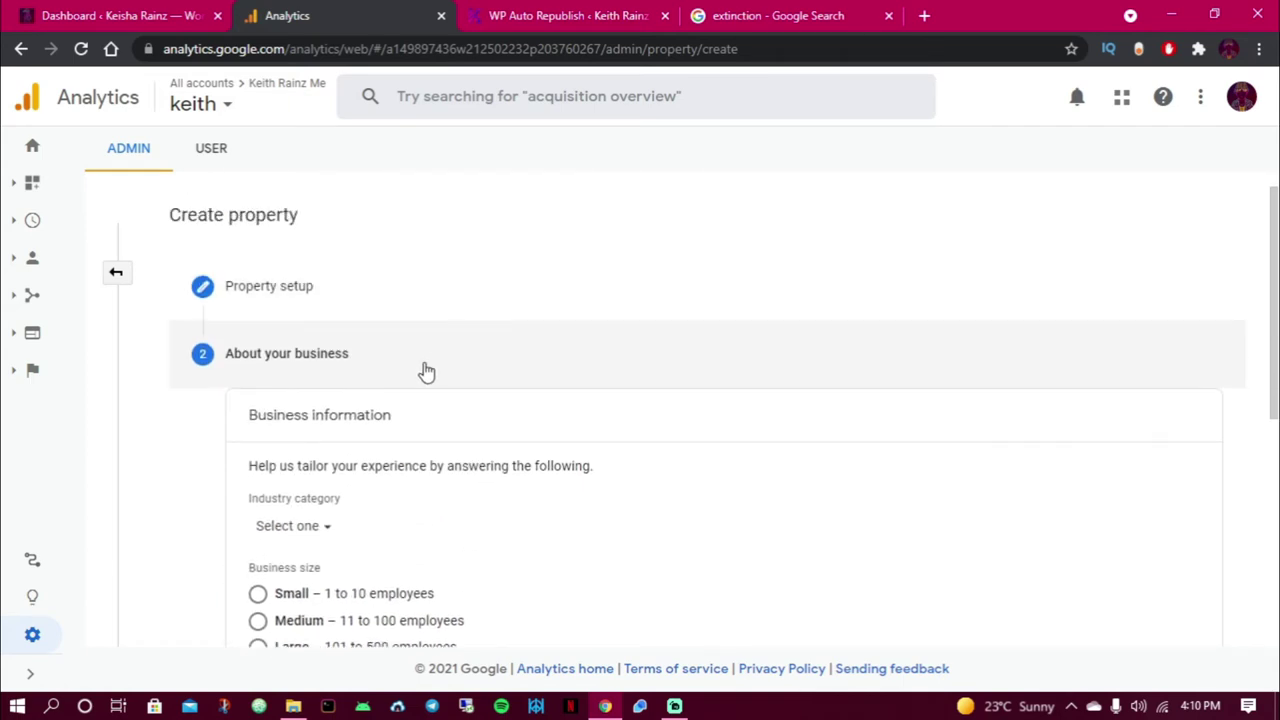
scroll(423, 369, down, 1)
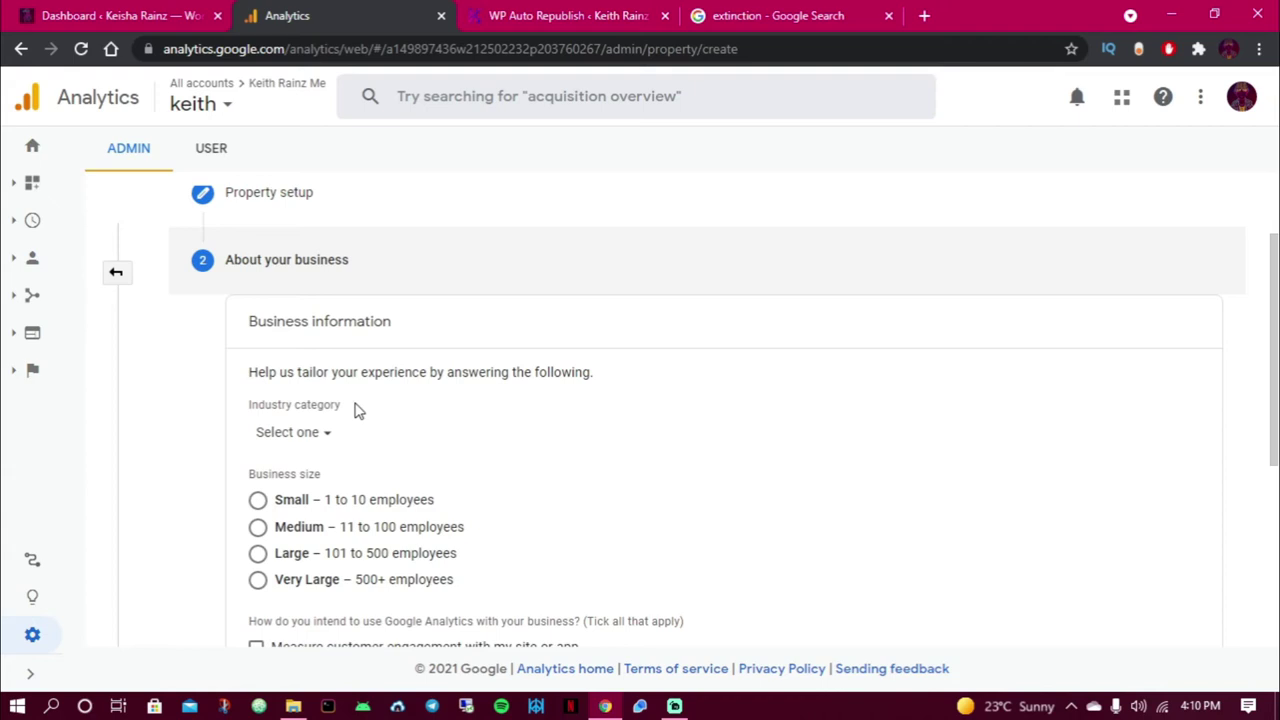
scroll(356, 409, down, 1)
click(313, 343)
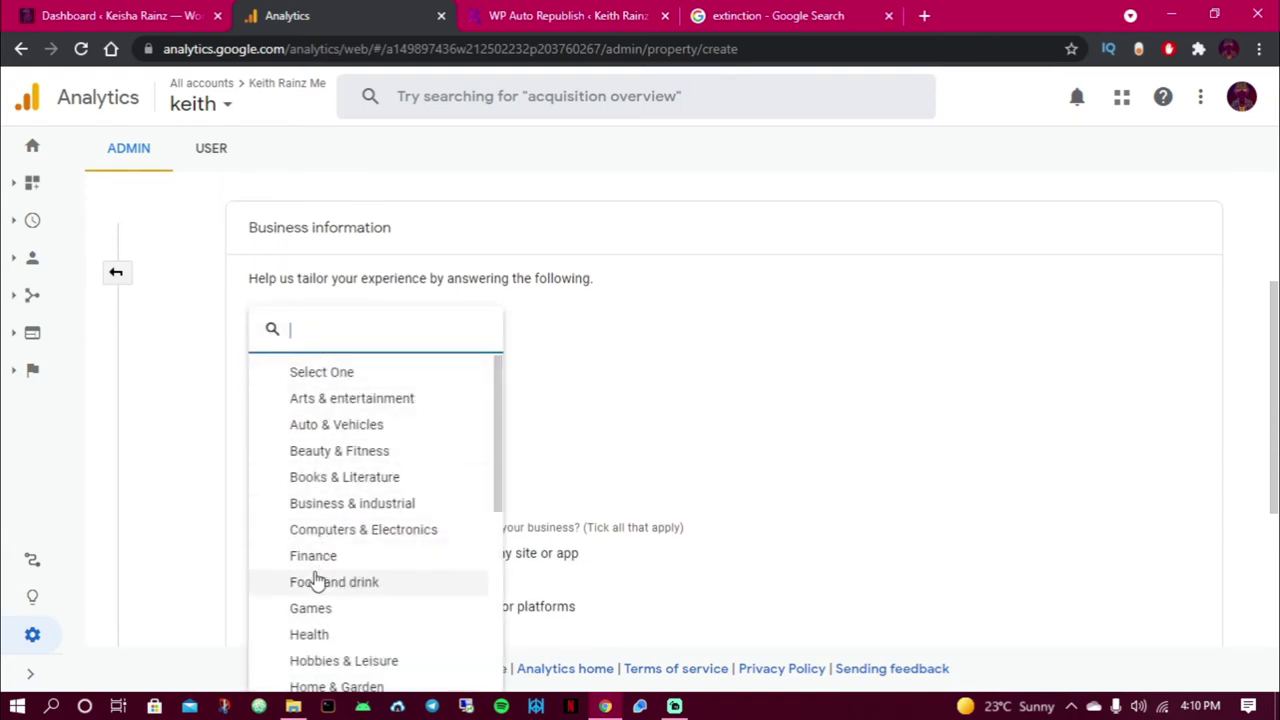
scroll(335, 600, down, 1)
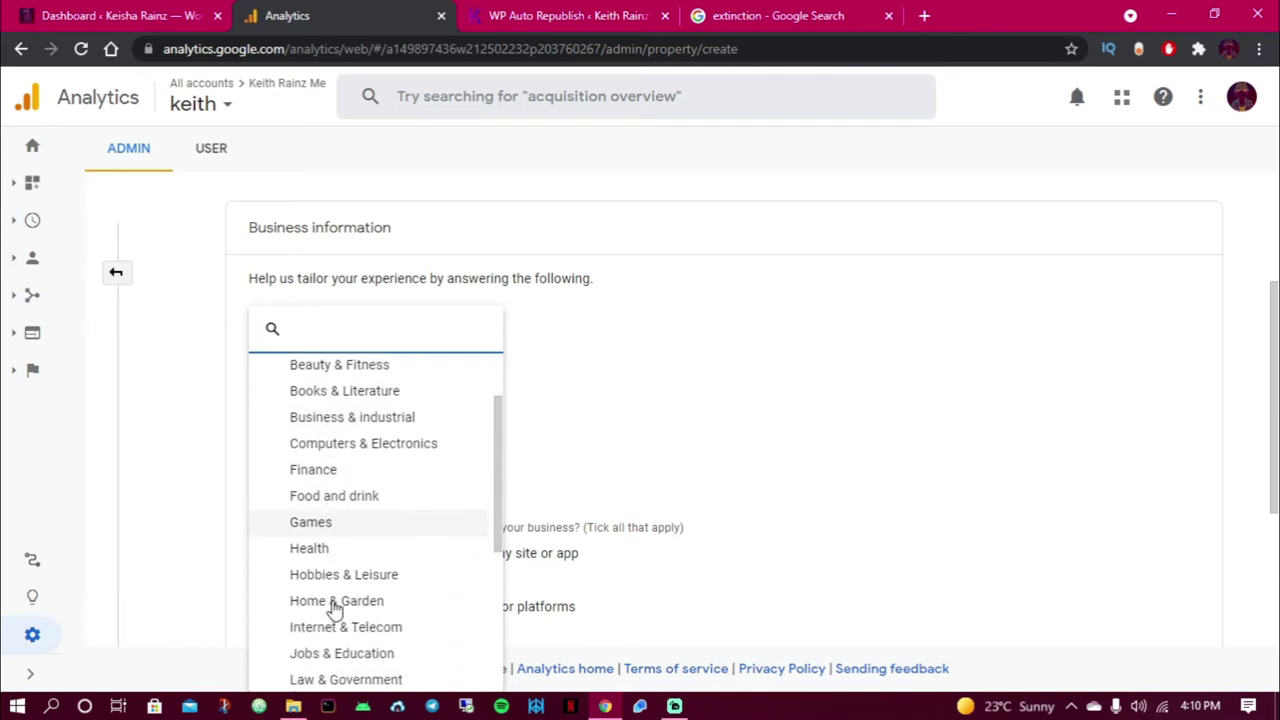
scroll(335, 608, down, 2)
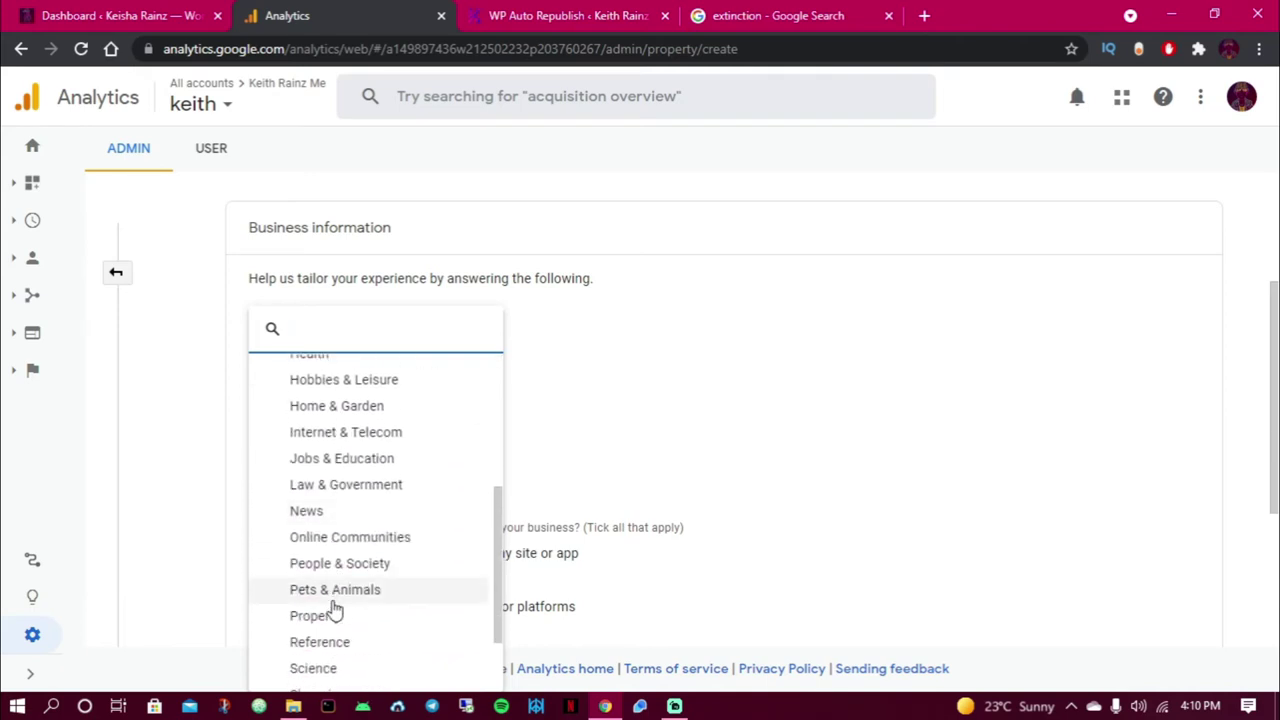
scroll(318, 557, down, 1)
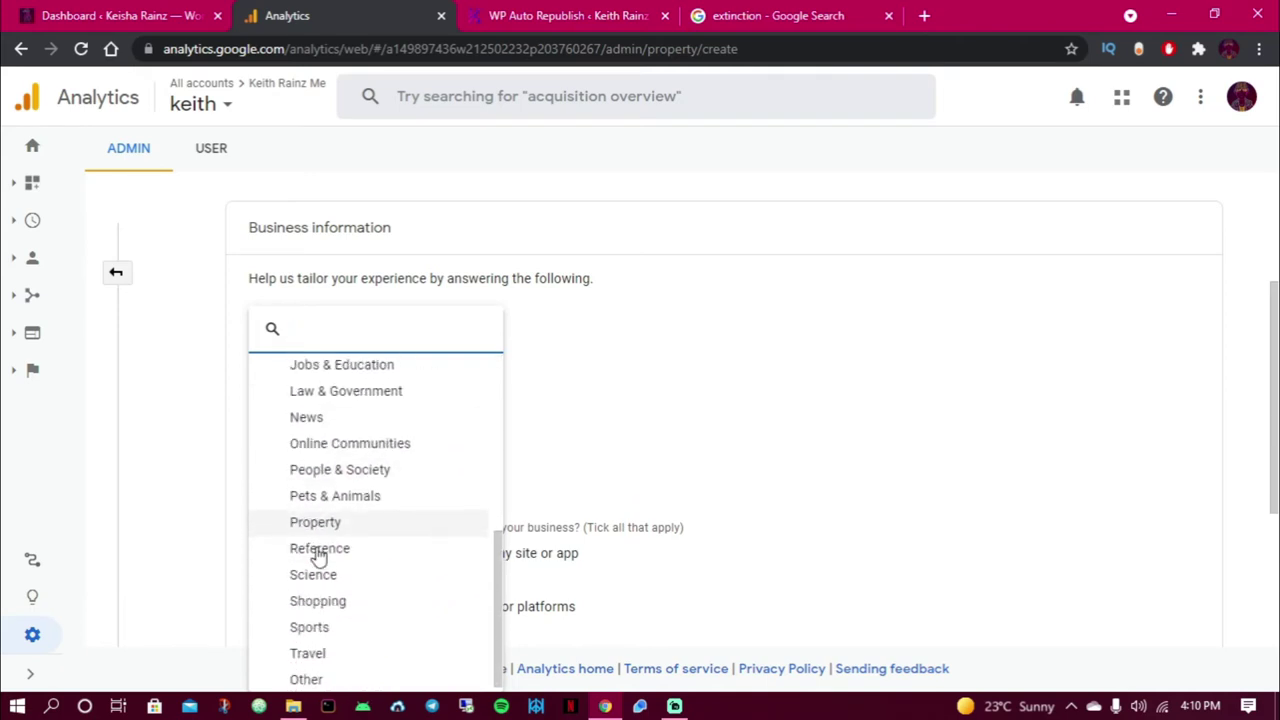
click(322, 673)
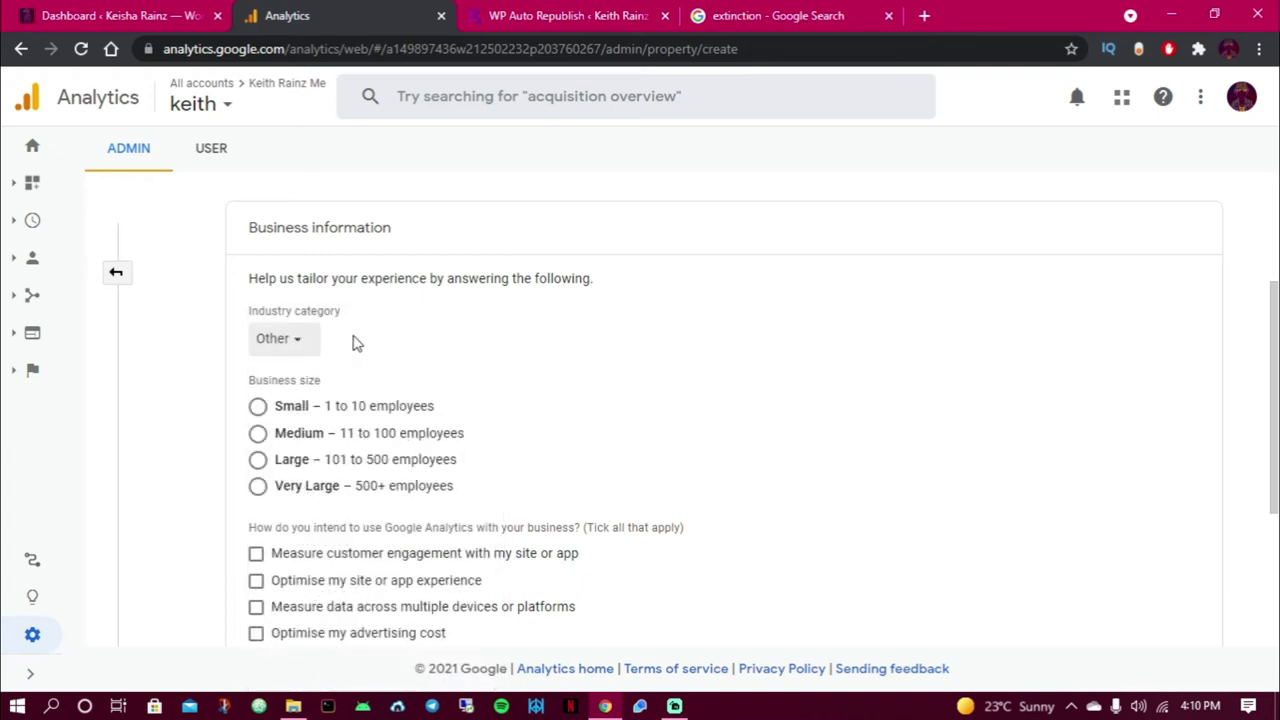
click(258, 406)
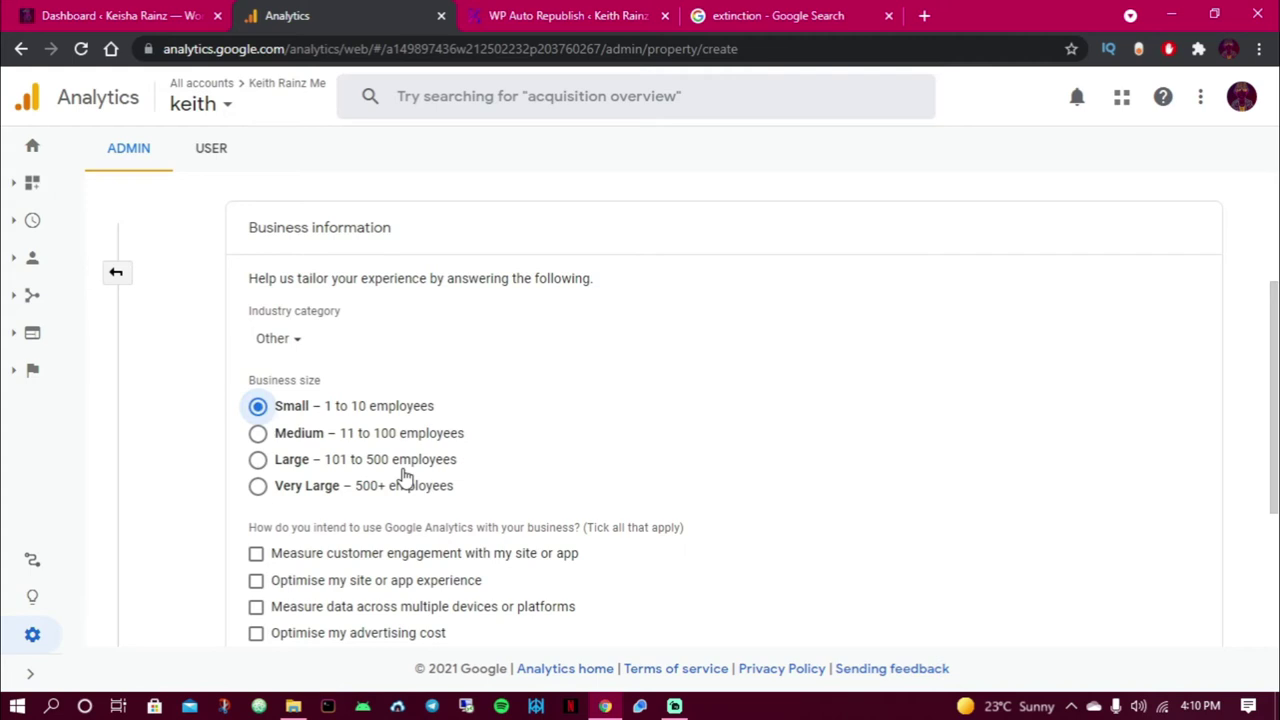
Choose customer engagement and multi-device measurement as goals, and create the property
scroll(403, 478, down, 1)
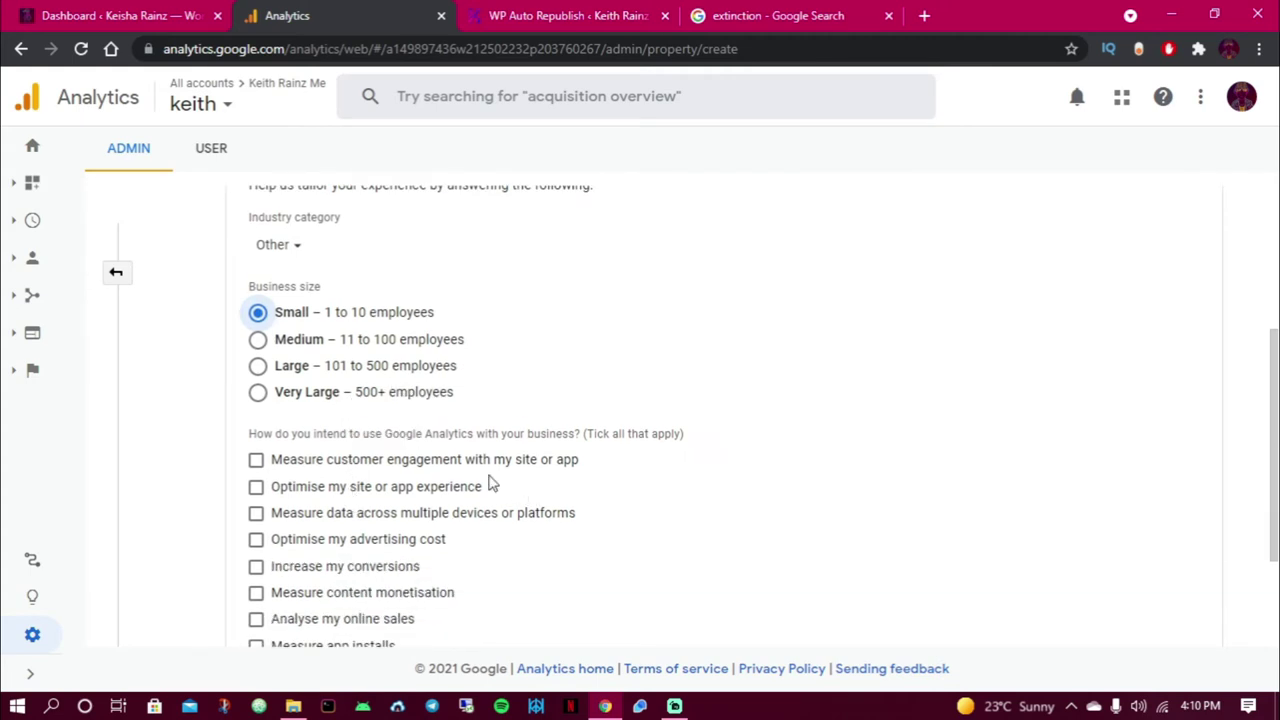
click(346, 460)
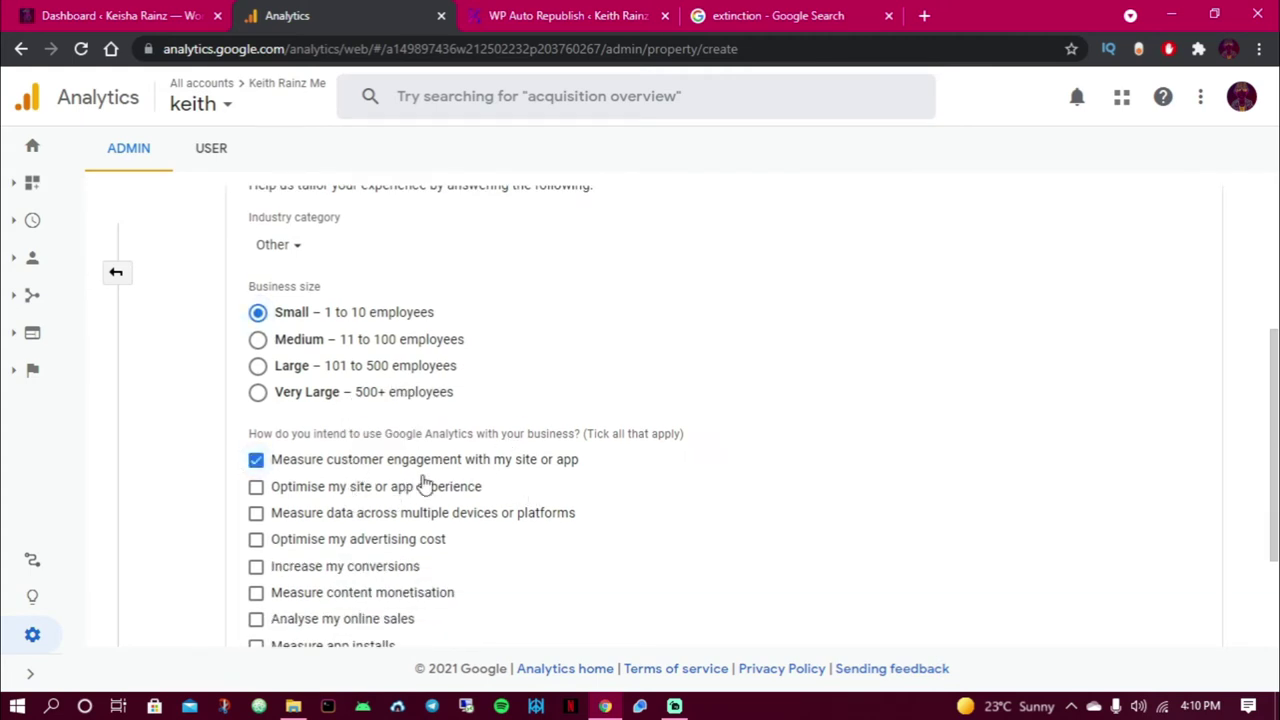
click(366, 514)
scroll(335, 597, down, 1)
scroll(323, 594, down, 1)
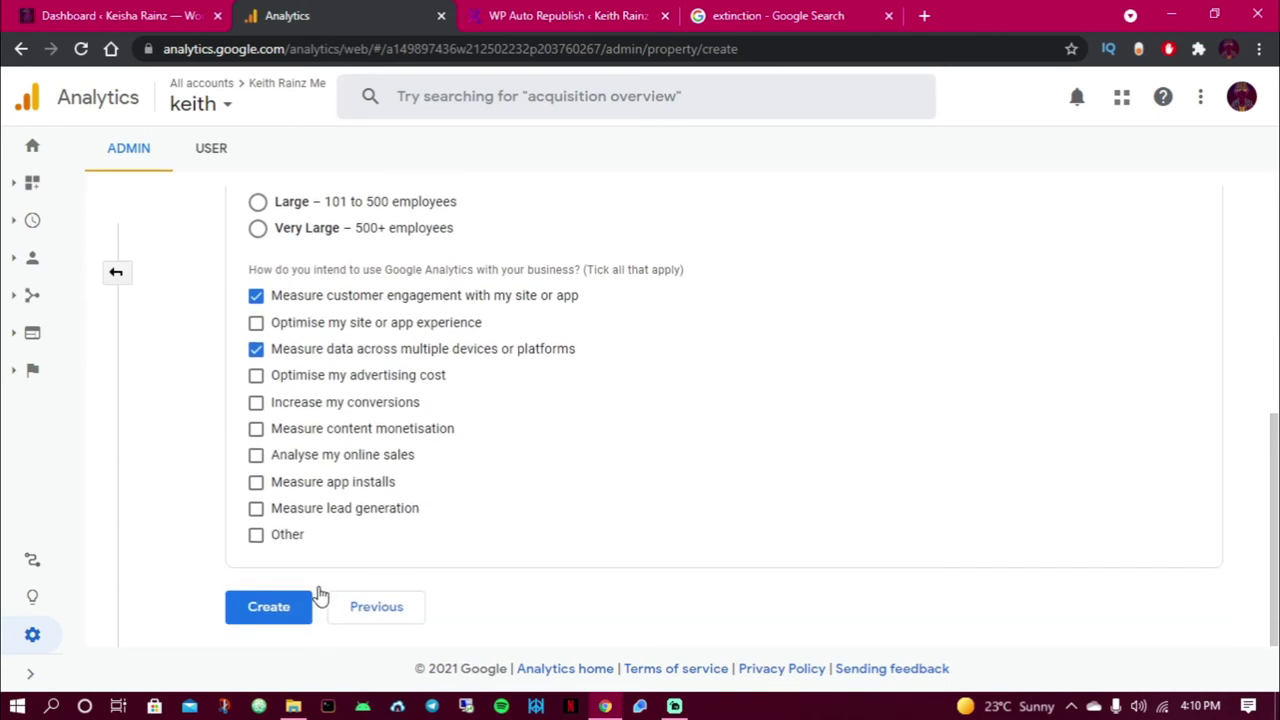
click(271, 606)
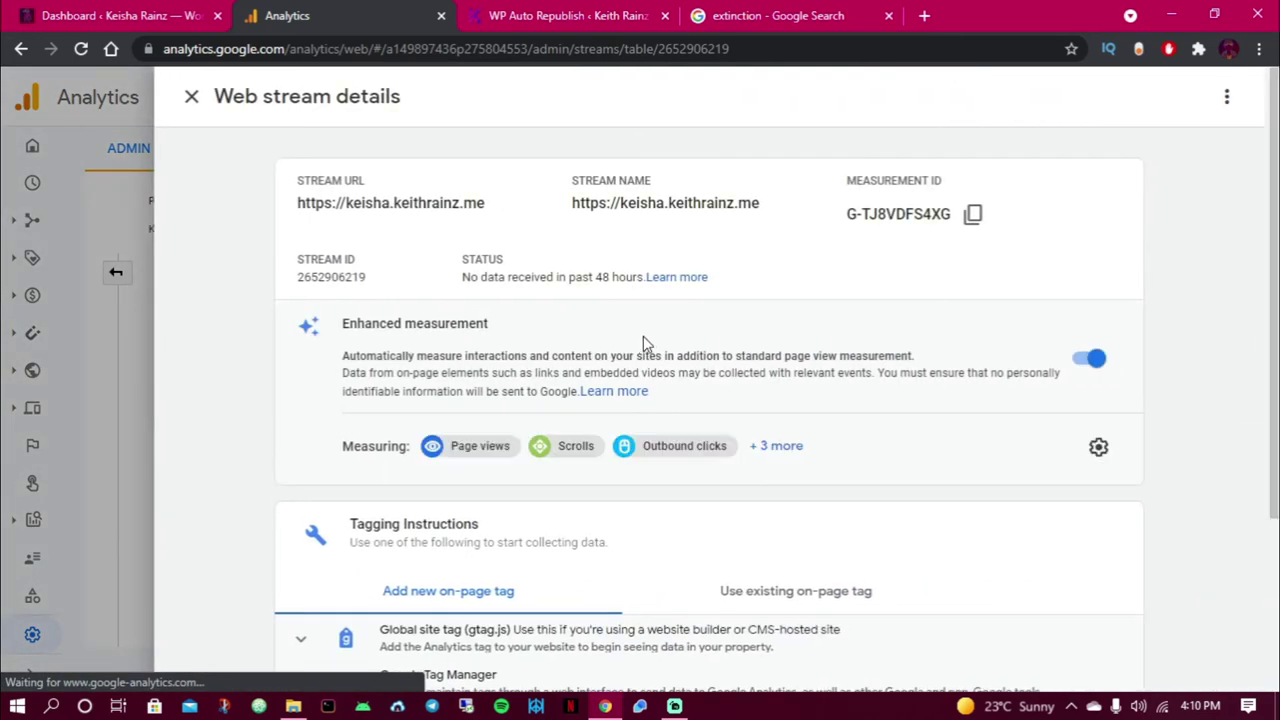
Copy the Universal Analytics tag ID from the stream's Connected Site Tags and switch to WordPress
click(972, 213)
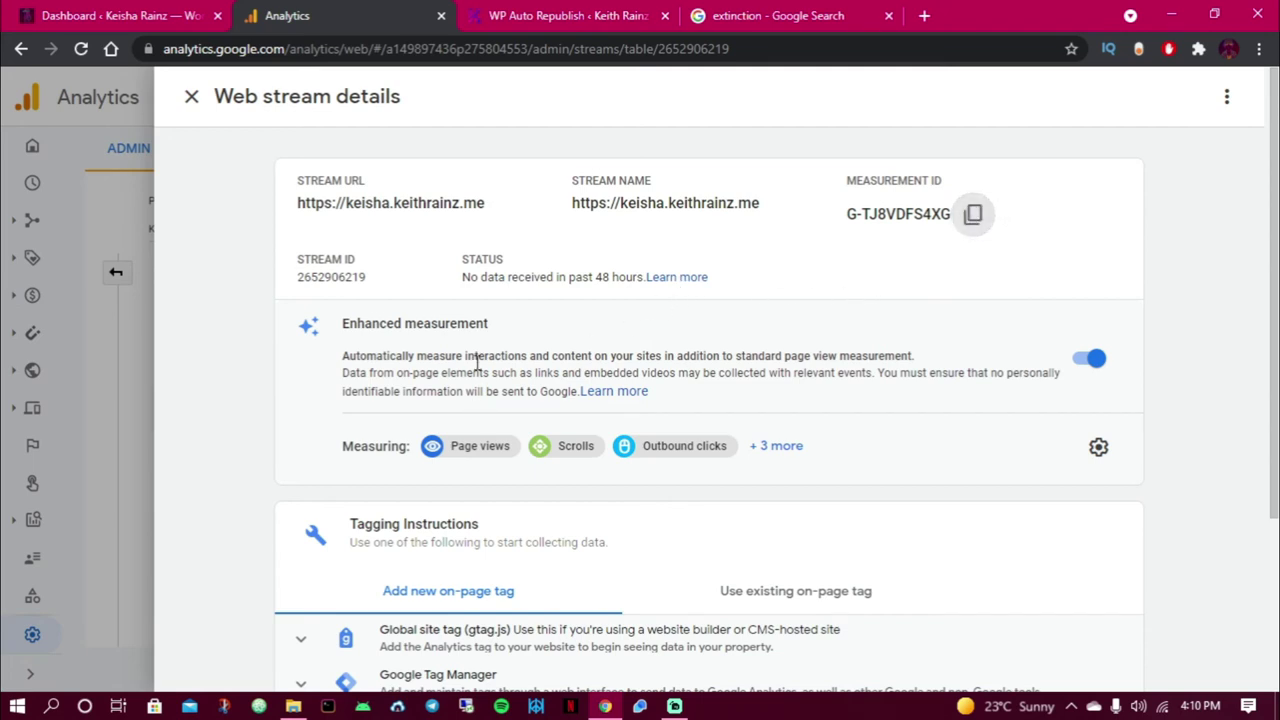
scroll(477, 365, down, 2)
scroll(477, 370, down, 1)
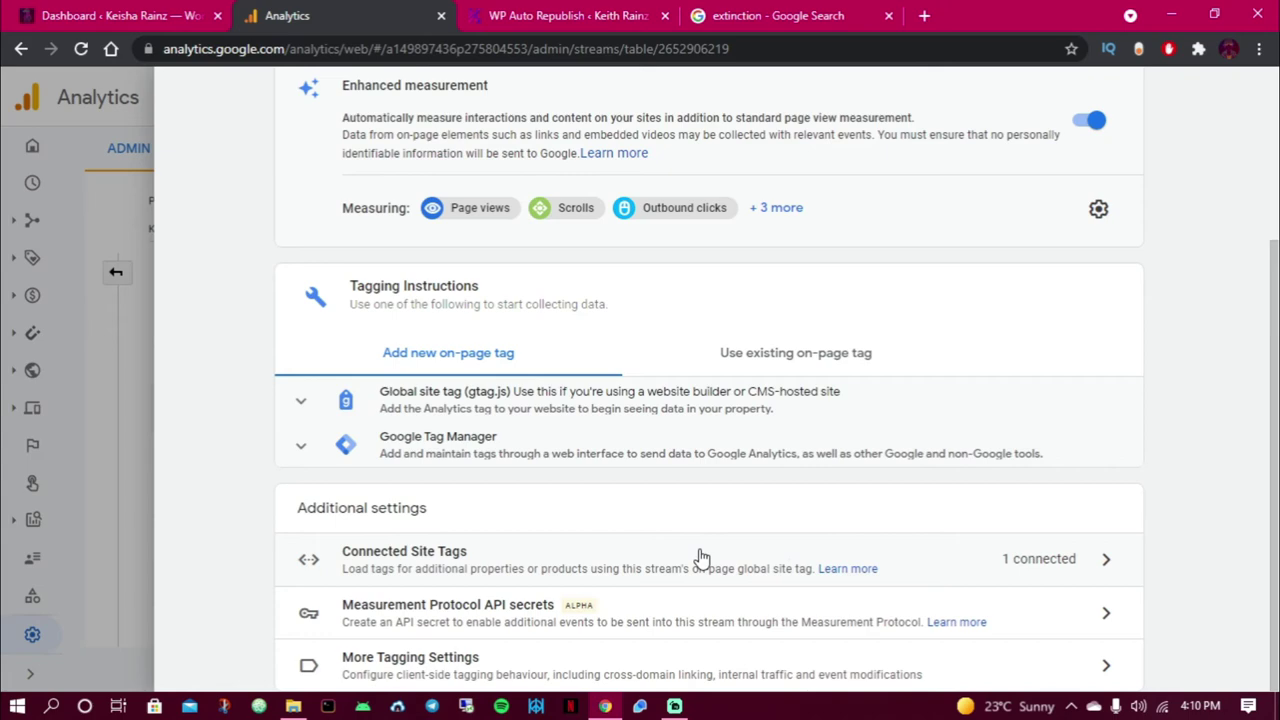
click(467, 570)
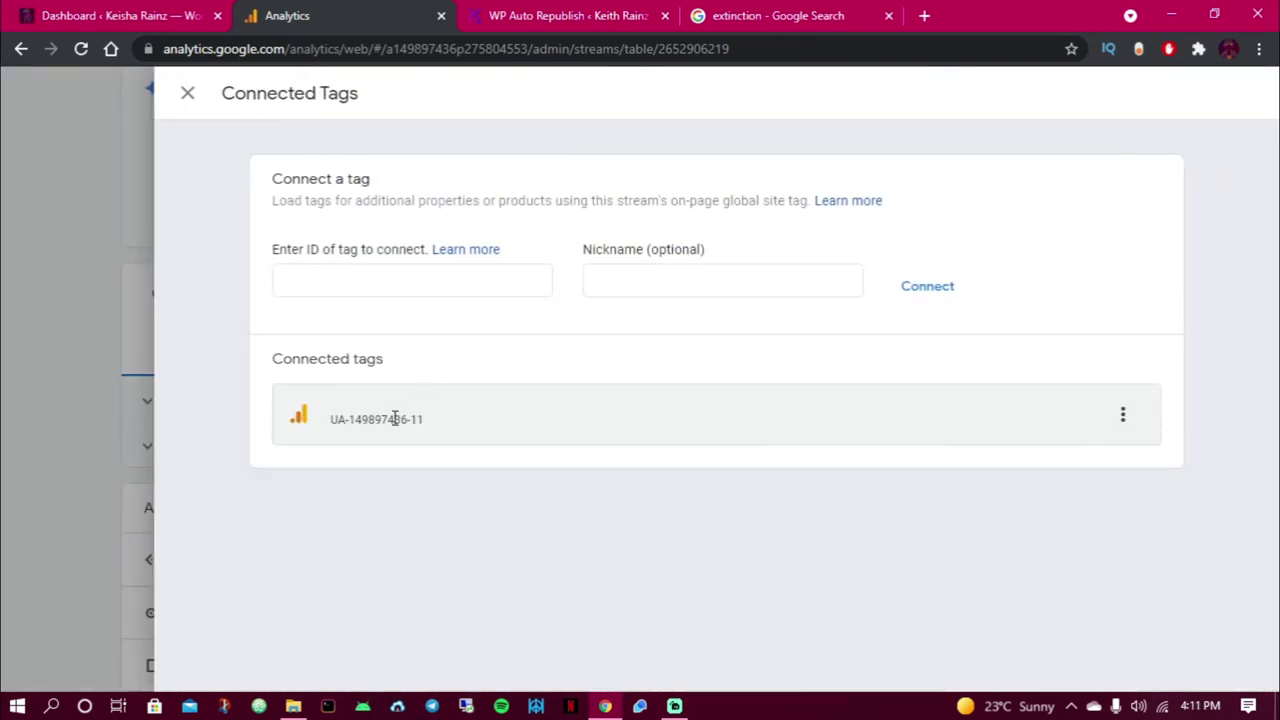
drag(432, 428, 335, 424)
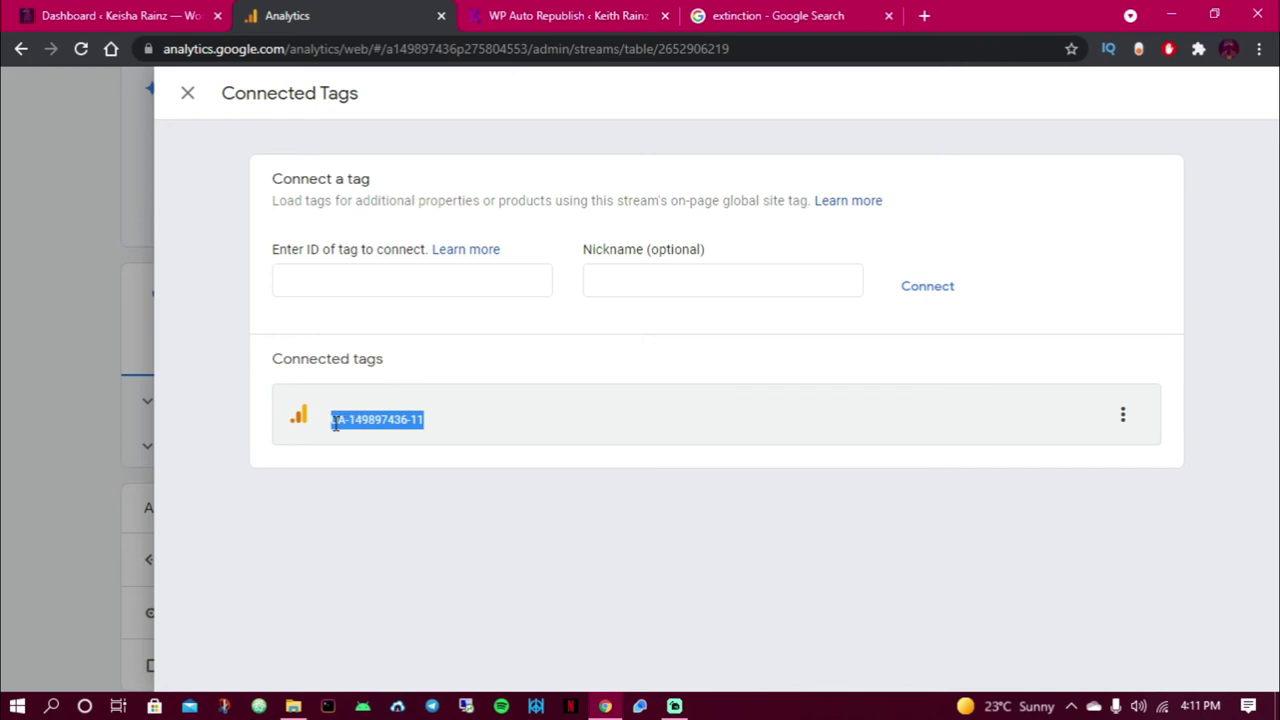
right_click(354, 421)
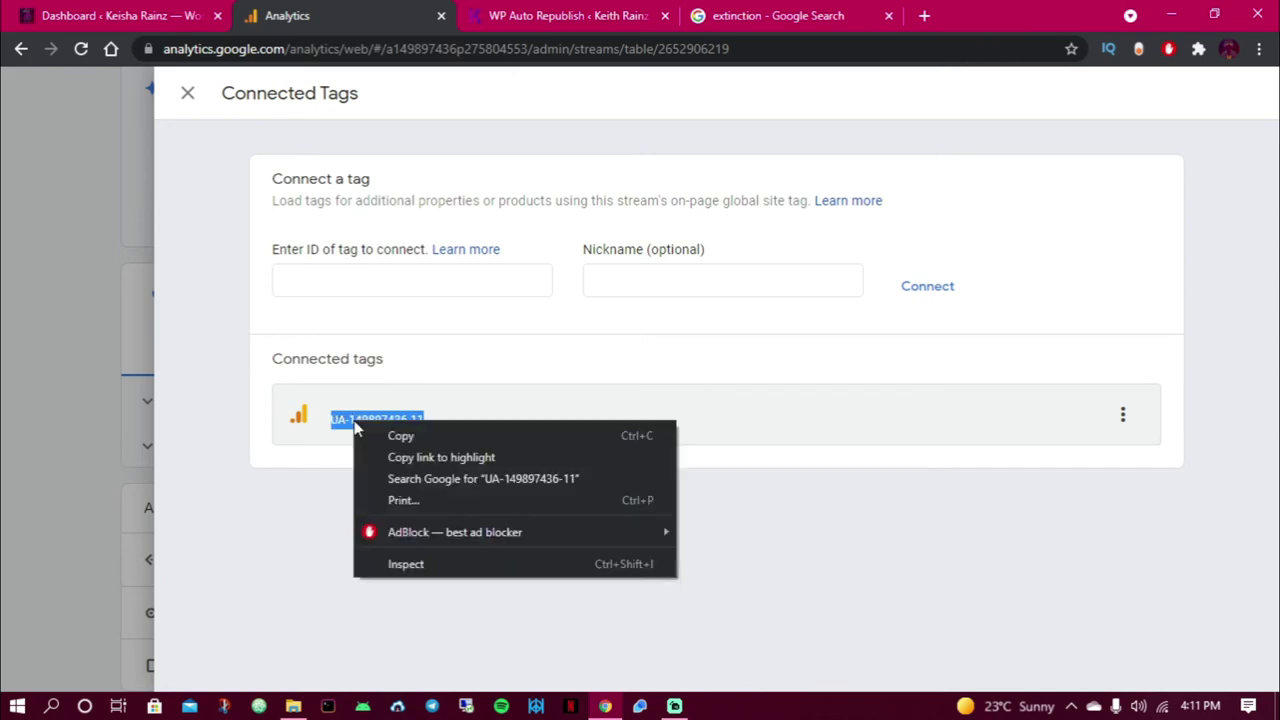
click(411, 440)
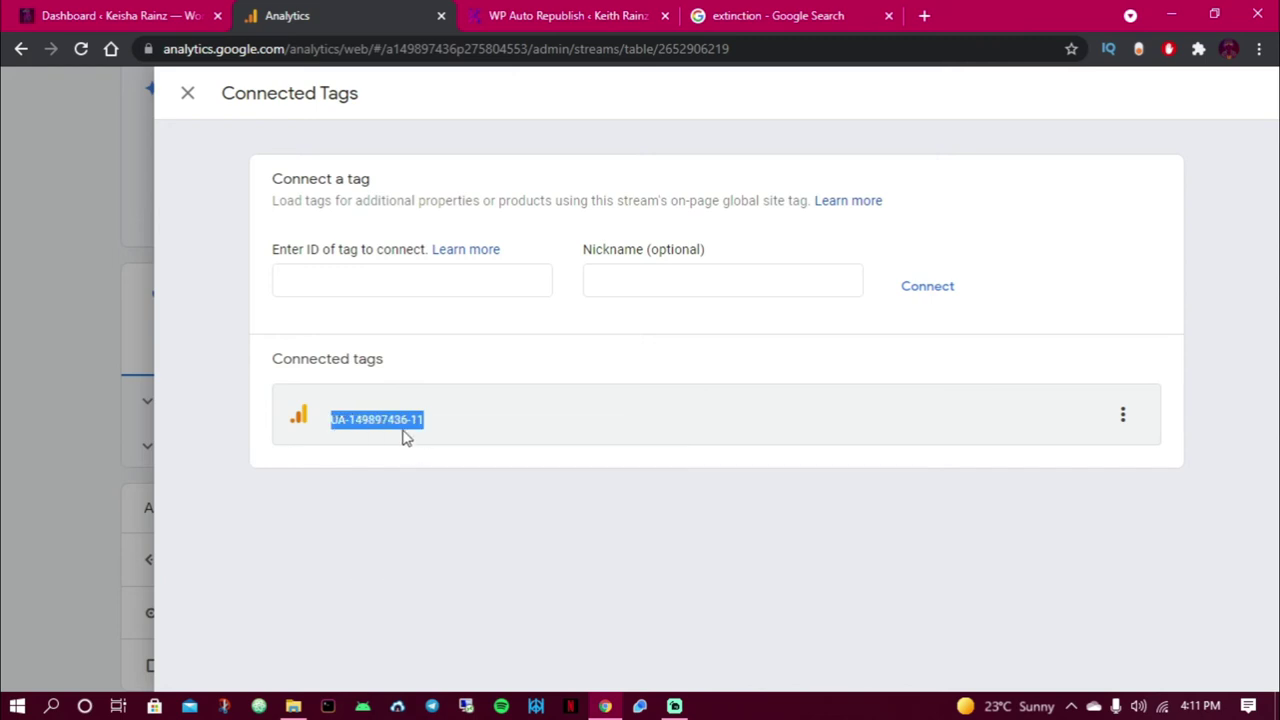
click(131, 12)
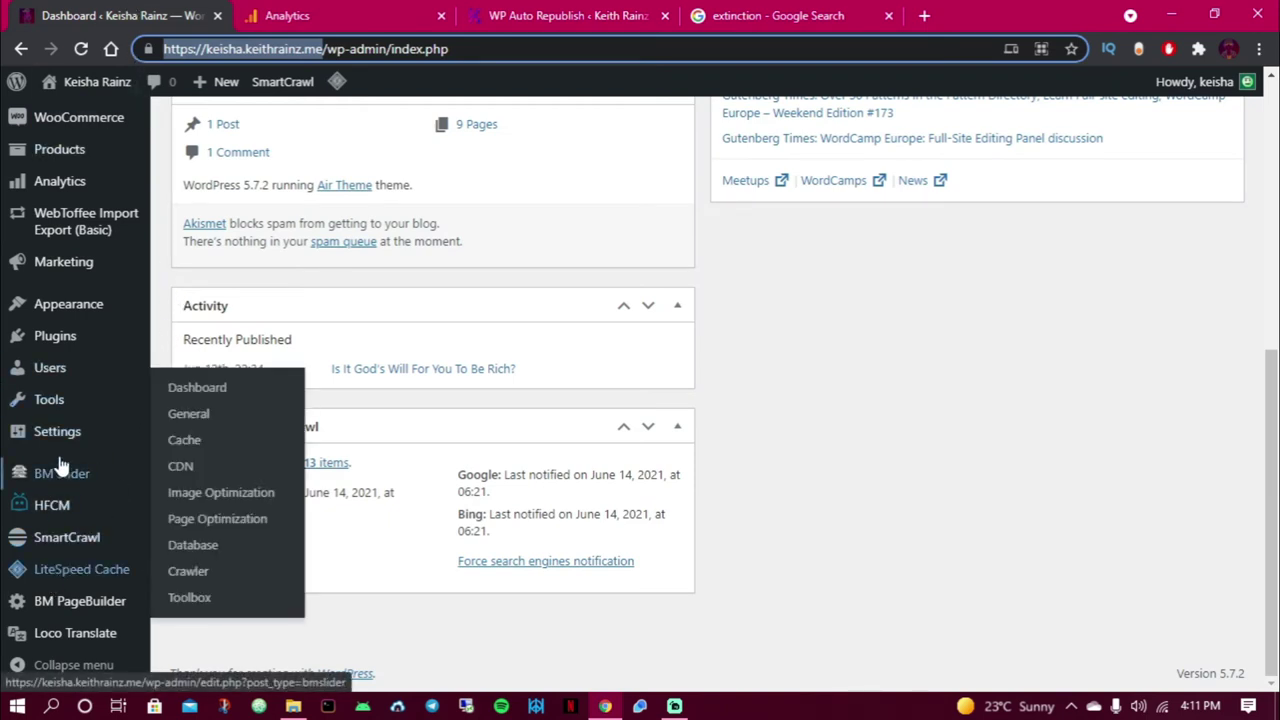
Search Add Plugins for 'flying analytics' and confirm Flying Analytics by WP Speed Matters shows Active
mouse_move(120, 348)
click(188, 368)
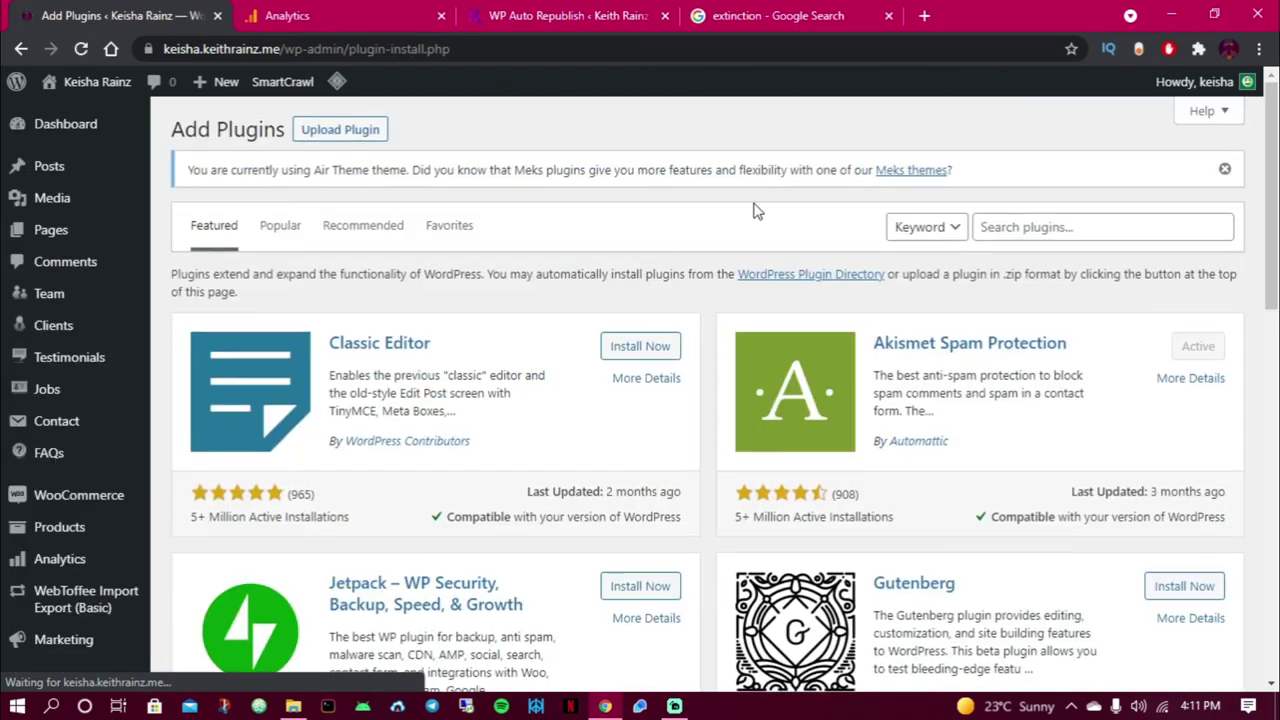
click(1016, 226)
text(fly)
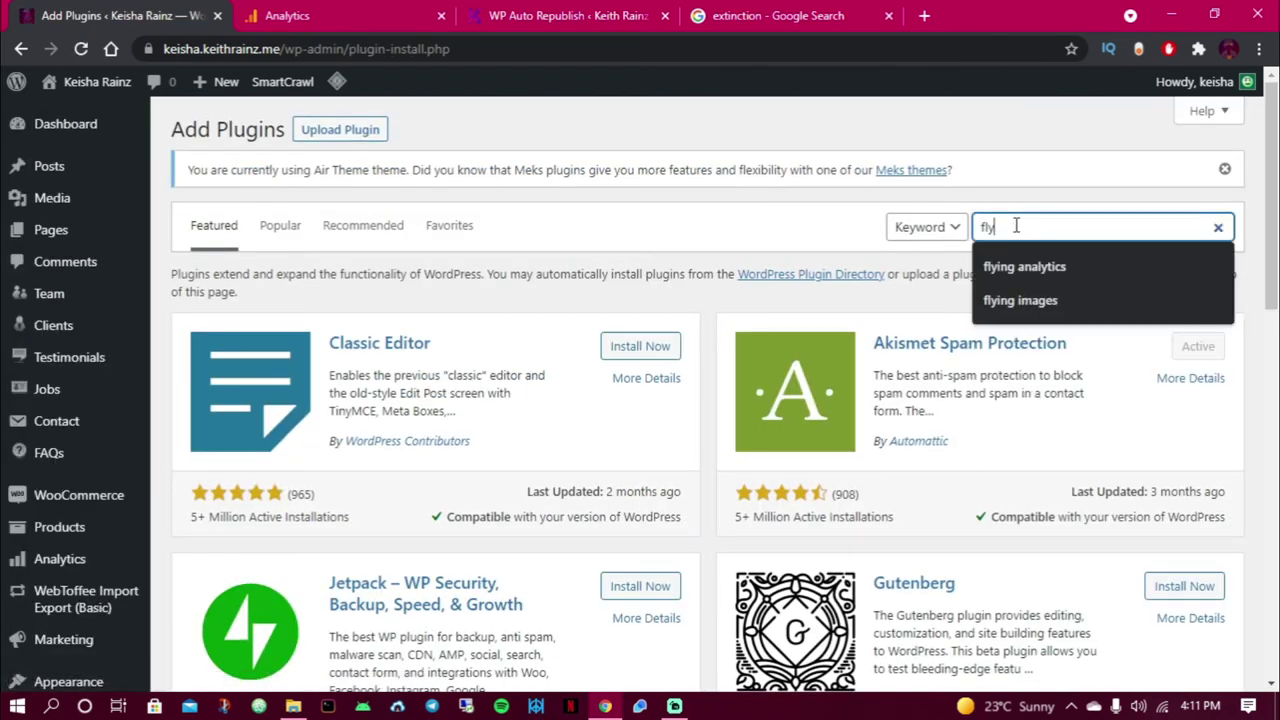
text(ing anal)
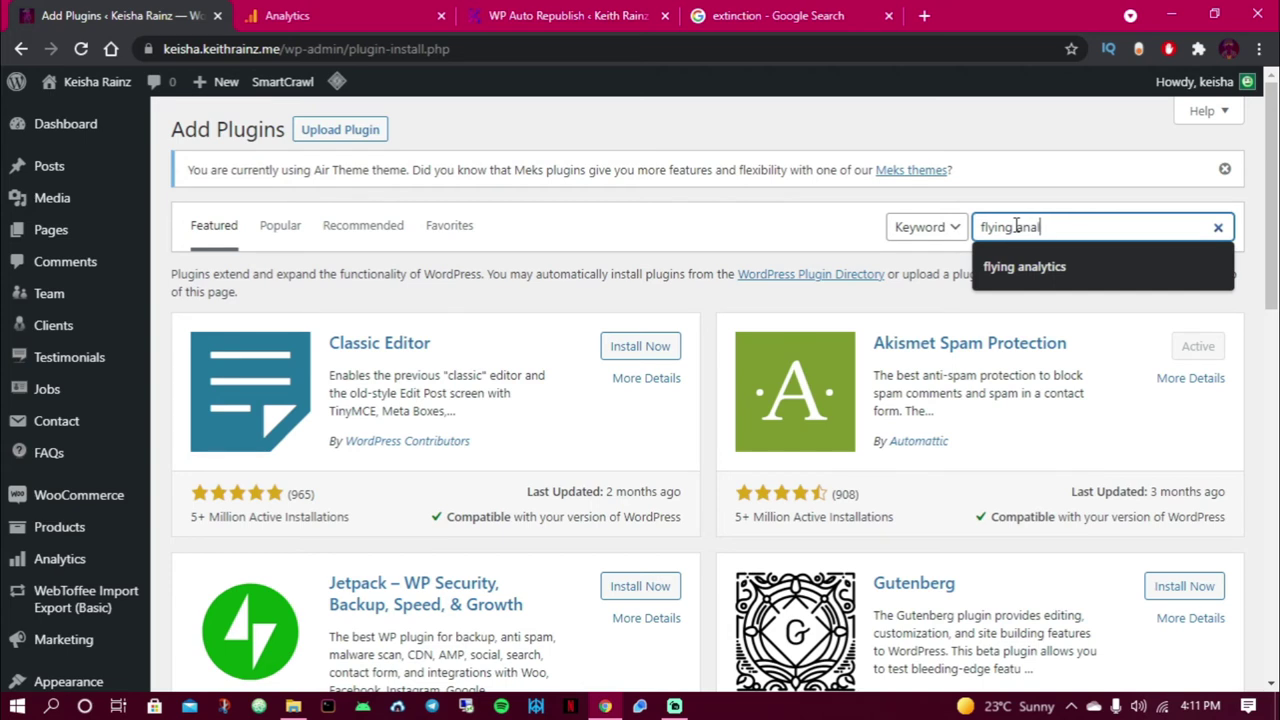
text(ytics)
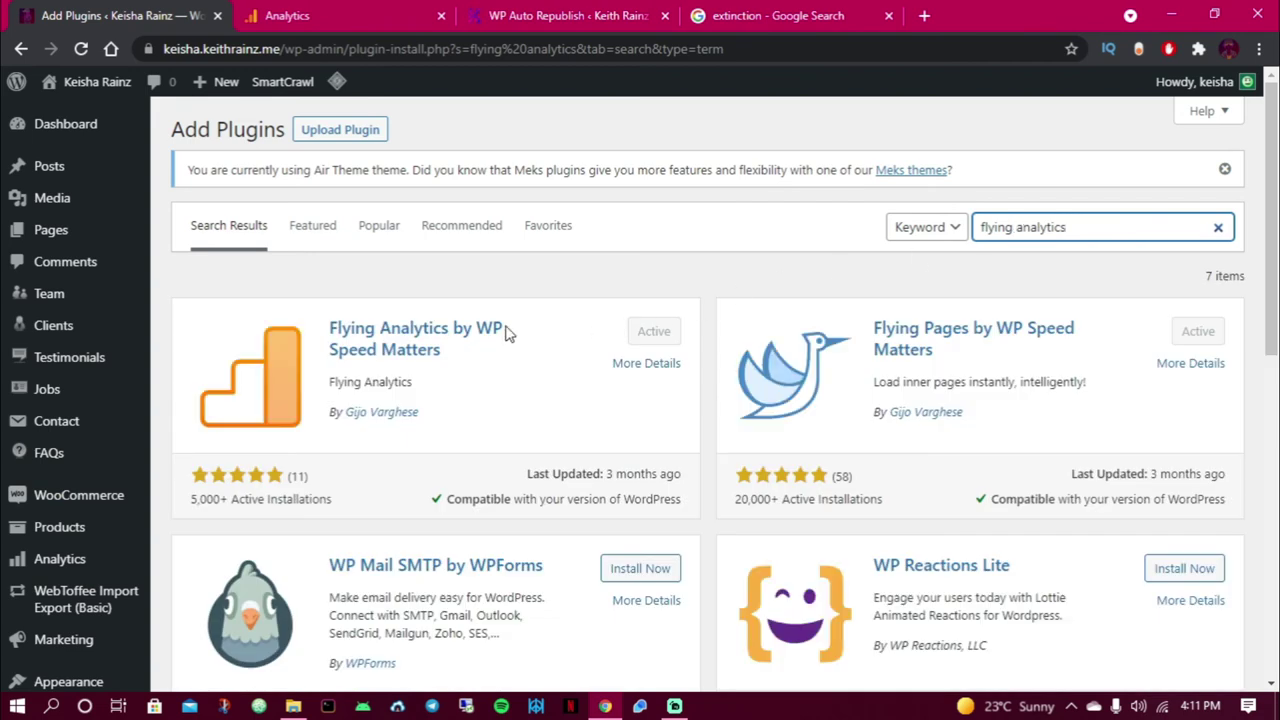
drag(441, 350, 355, 330)
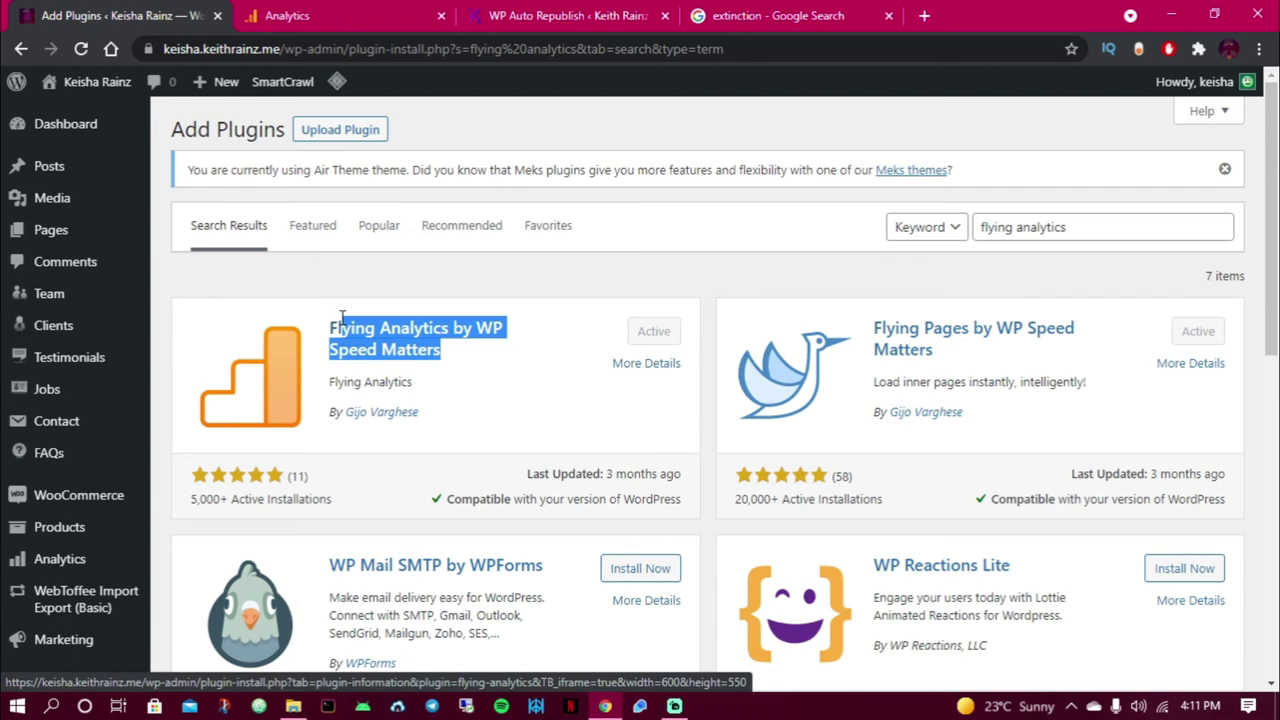
drag(342, 318, 351, 314)
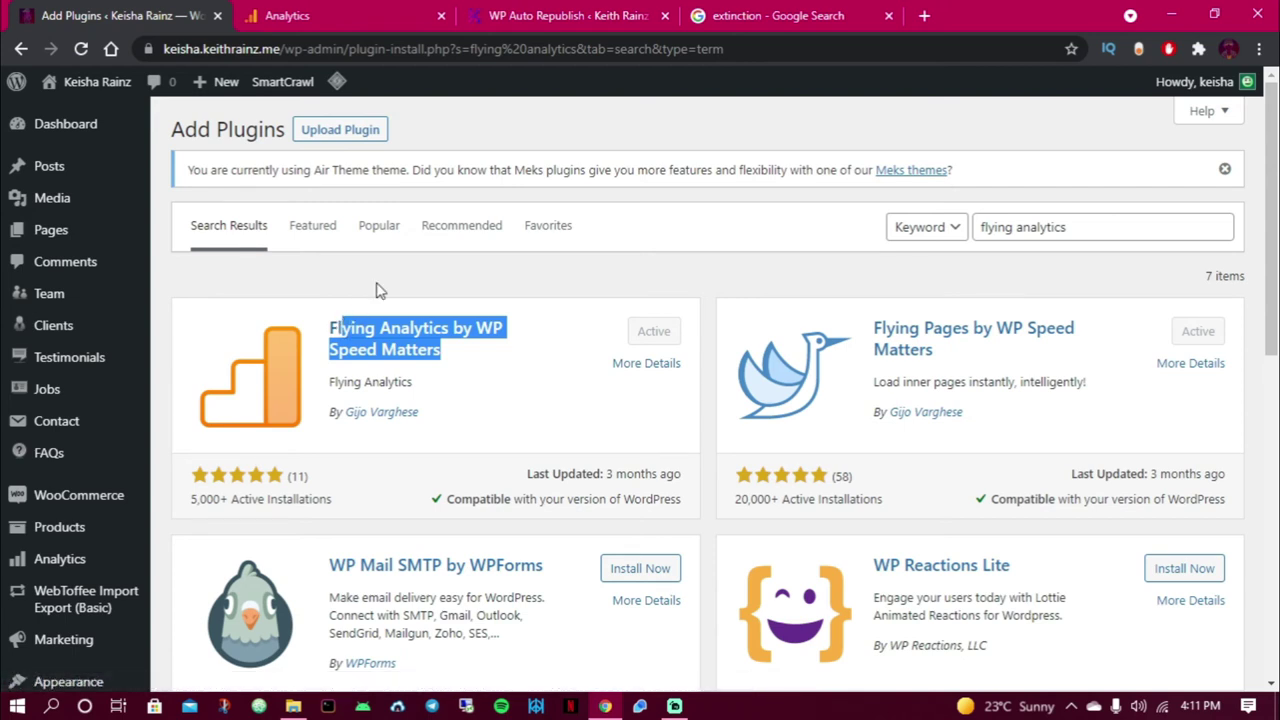
scroll(390, 268, down, 4)
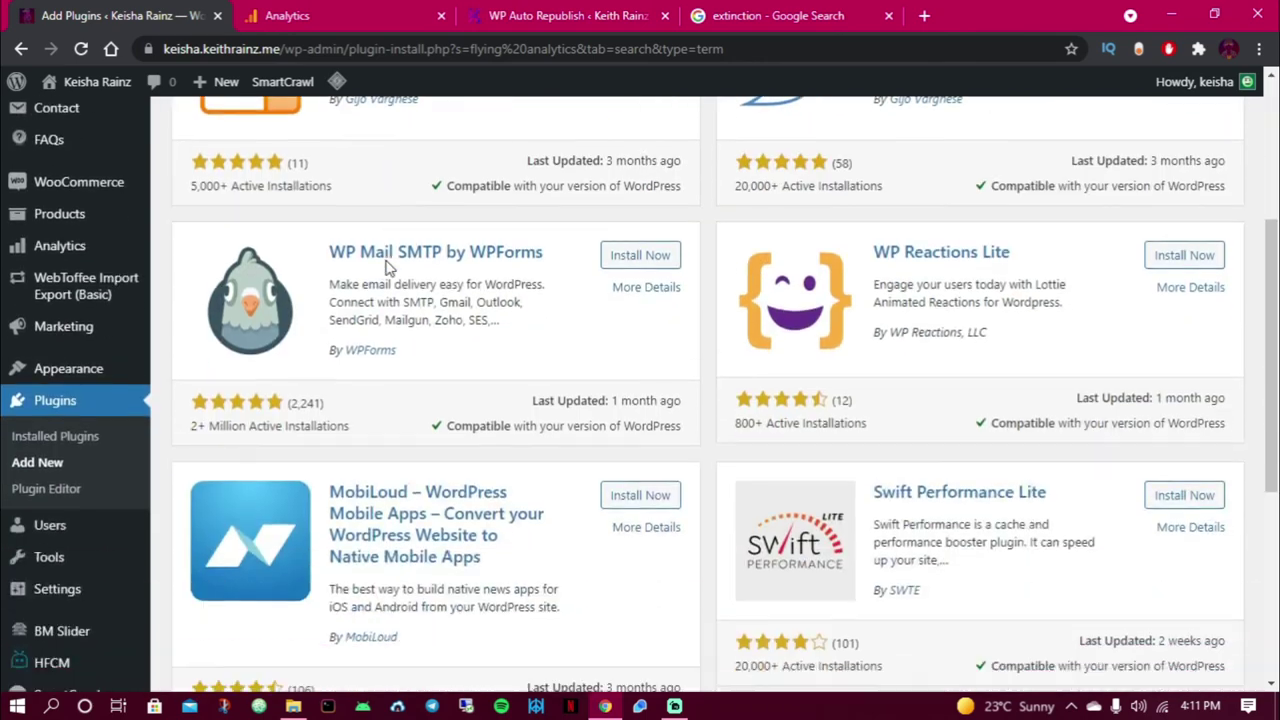
scroll(314, 308, up, 4)
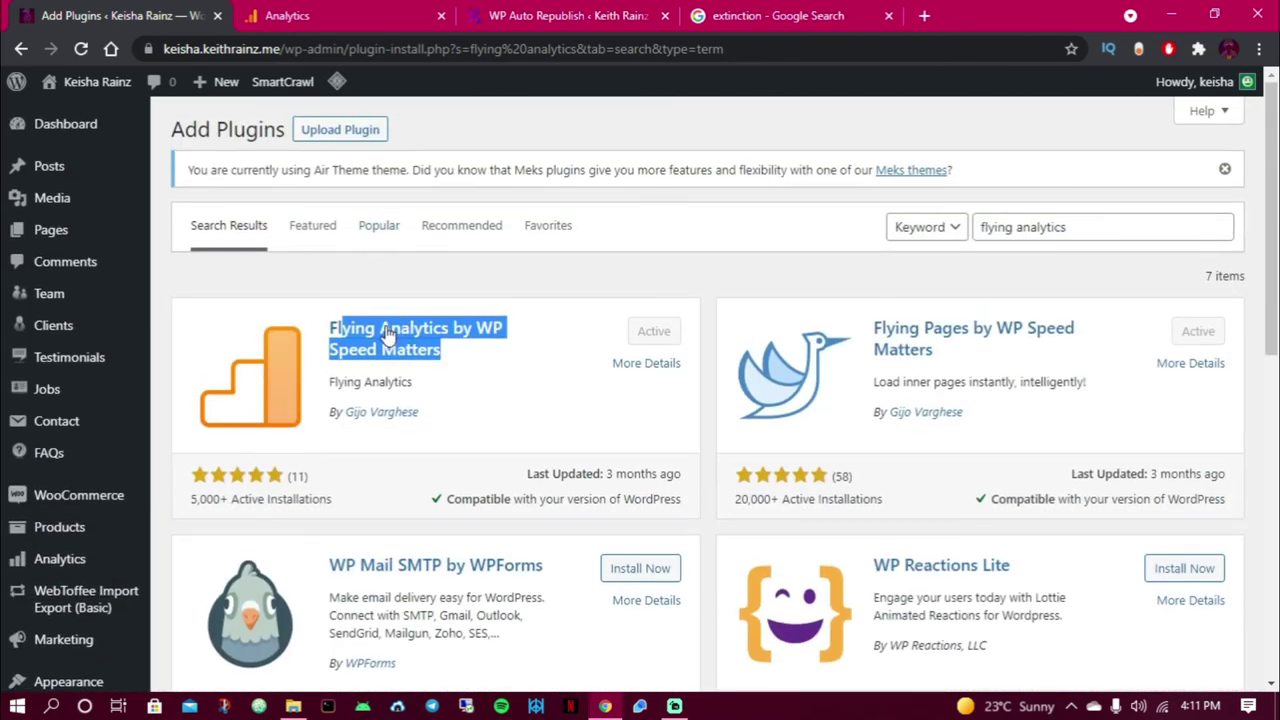
scroll(428, 370, down, 5)
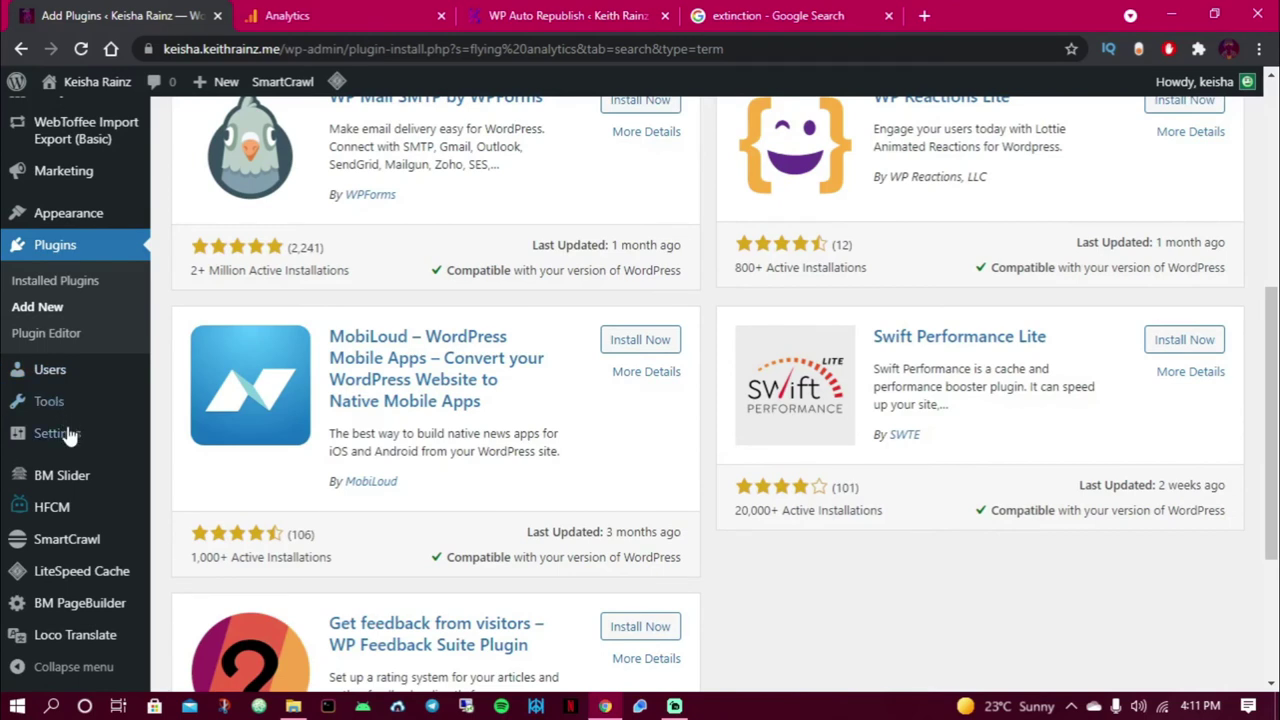
Paste the UA tracking ID into Flying Analytics settings, choose Analytics.js (44KB), and save
mouse_move(70, 440)
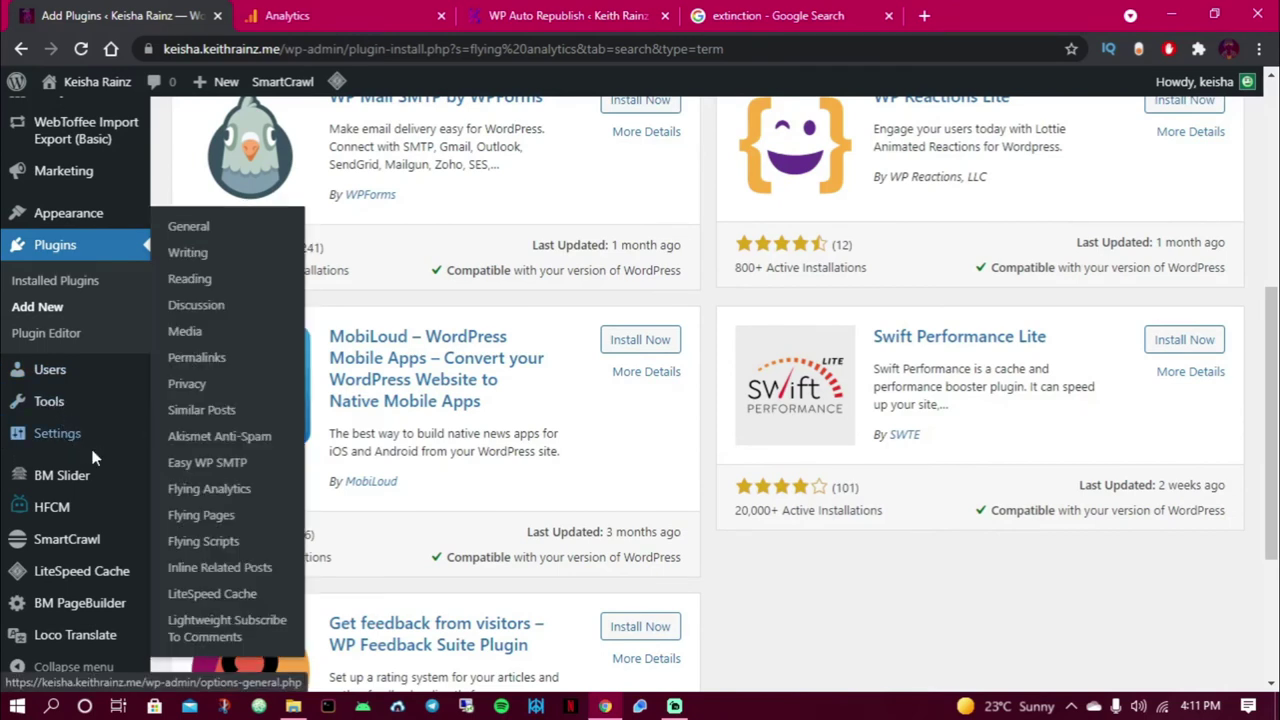
click(203, 494)
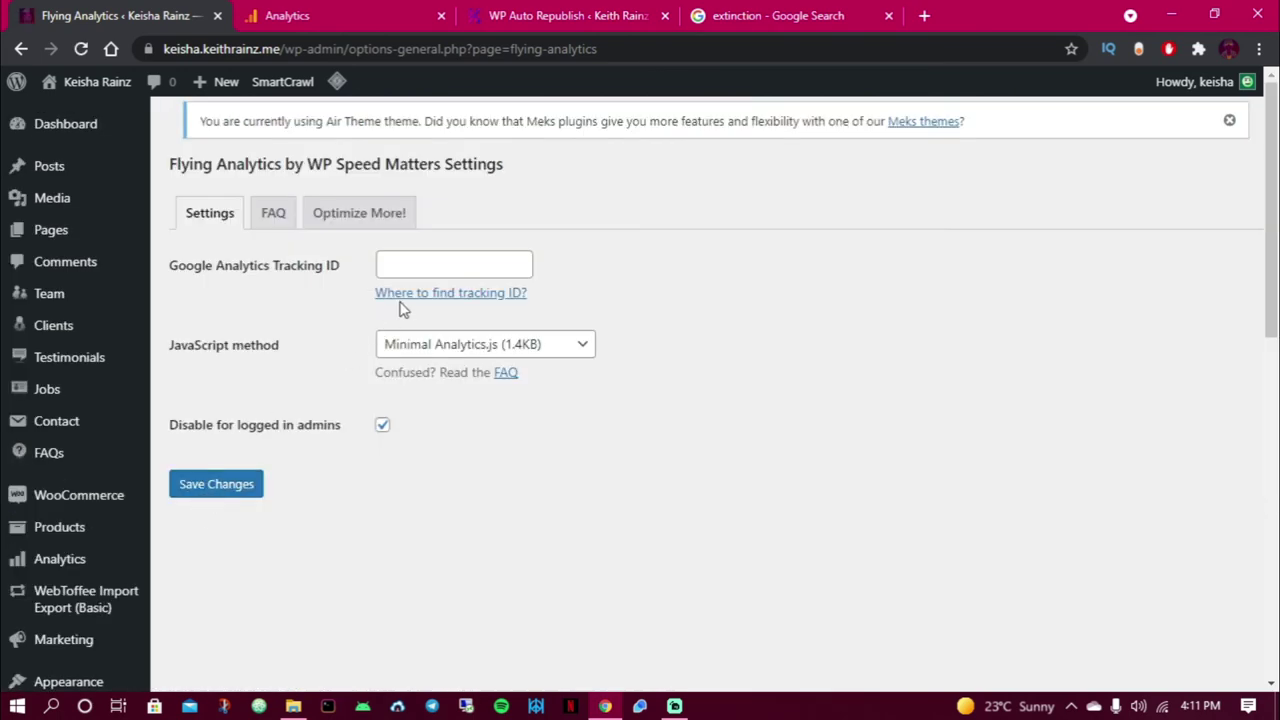
click(424, 266)
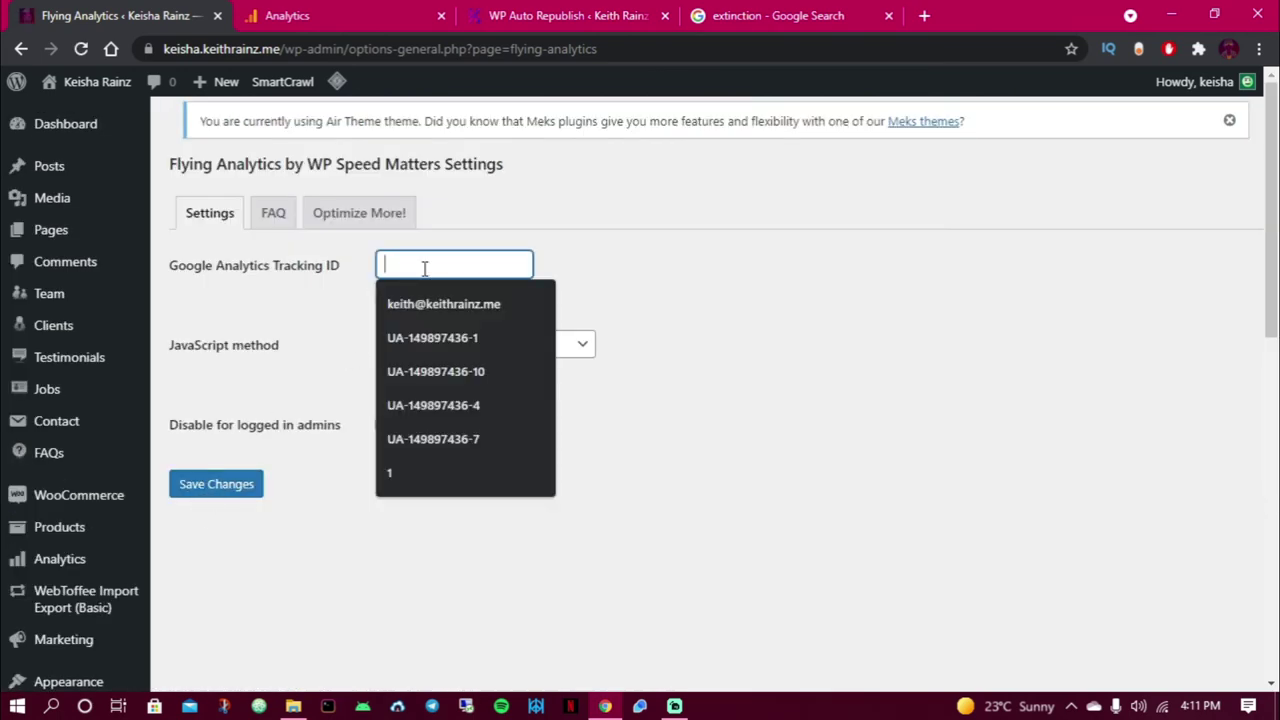
key(ctrl+v)
click(510, 346)
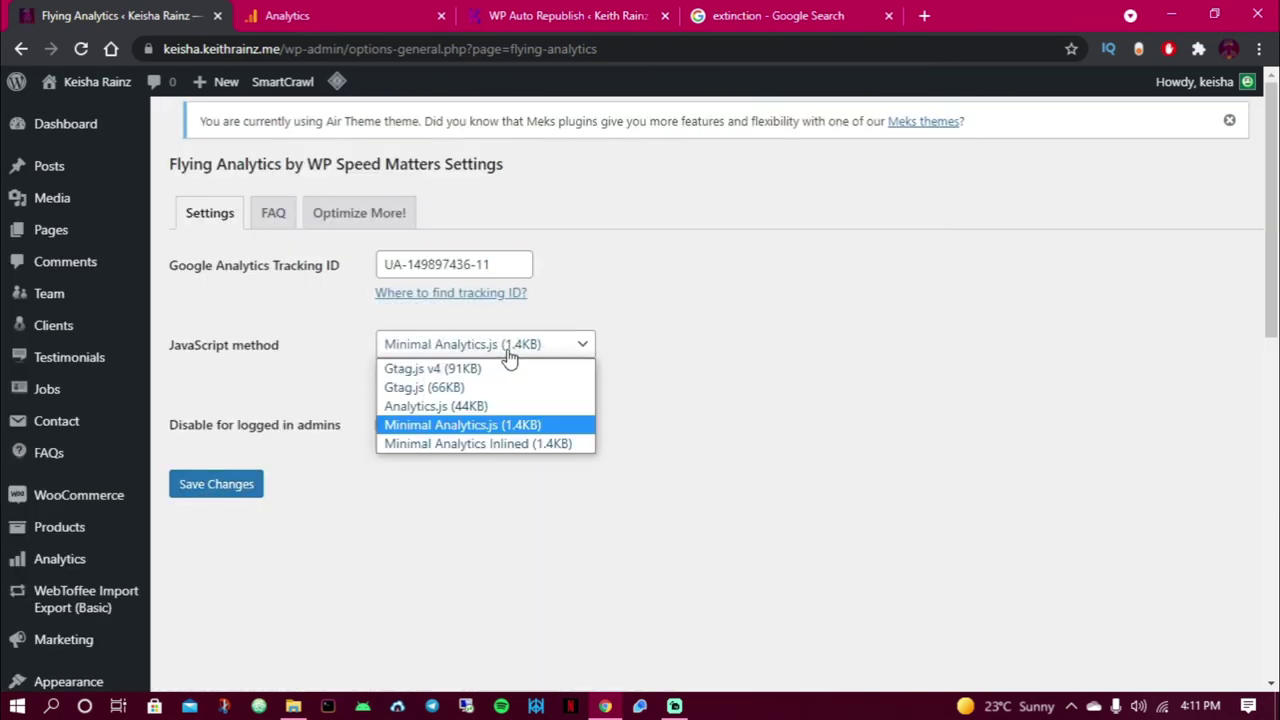
click(479, 409)
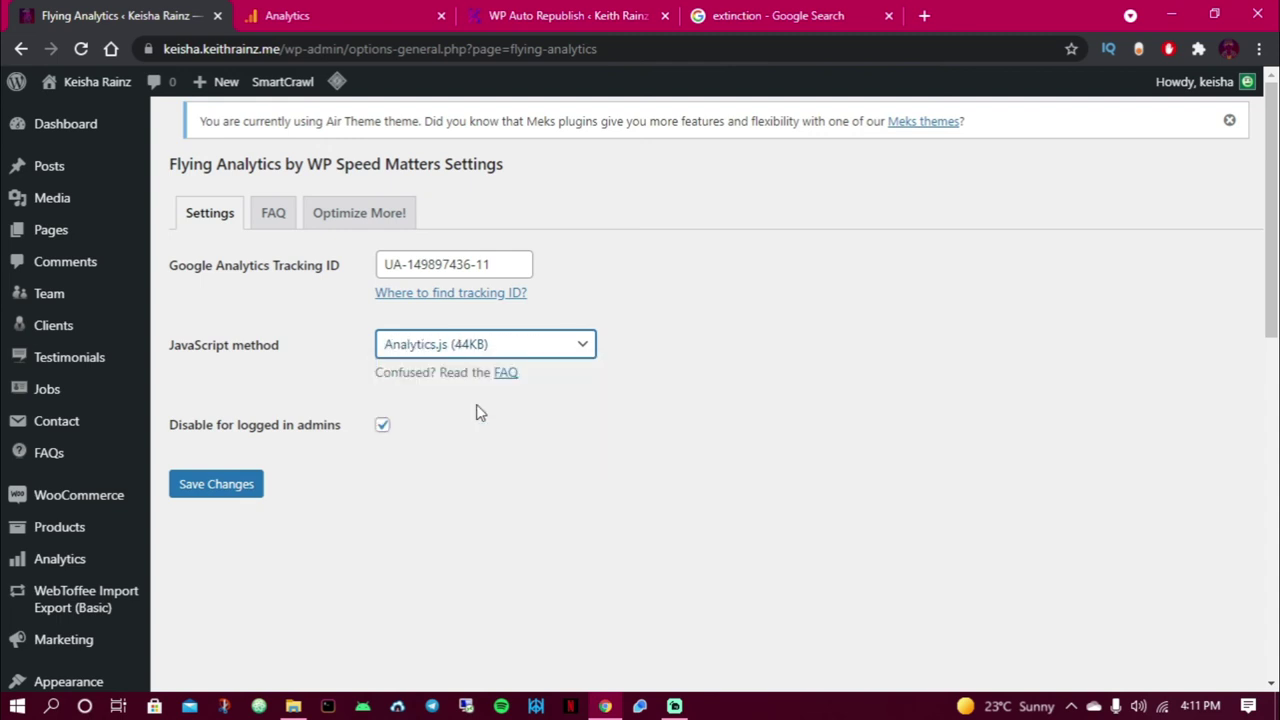
click(214, 484)
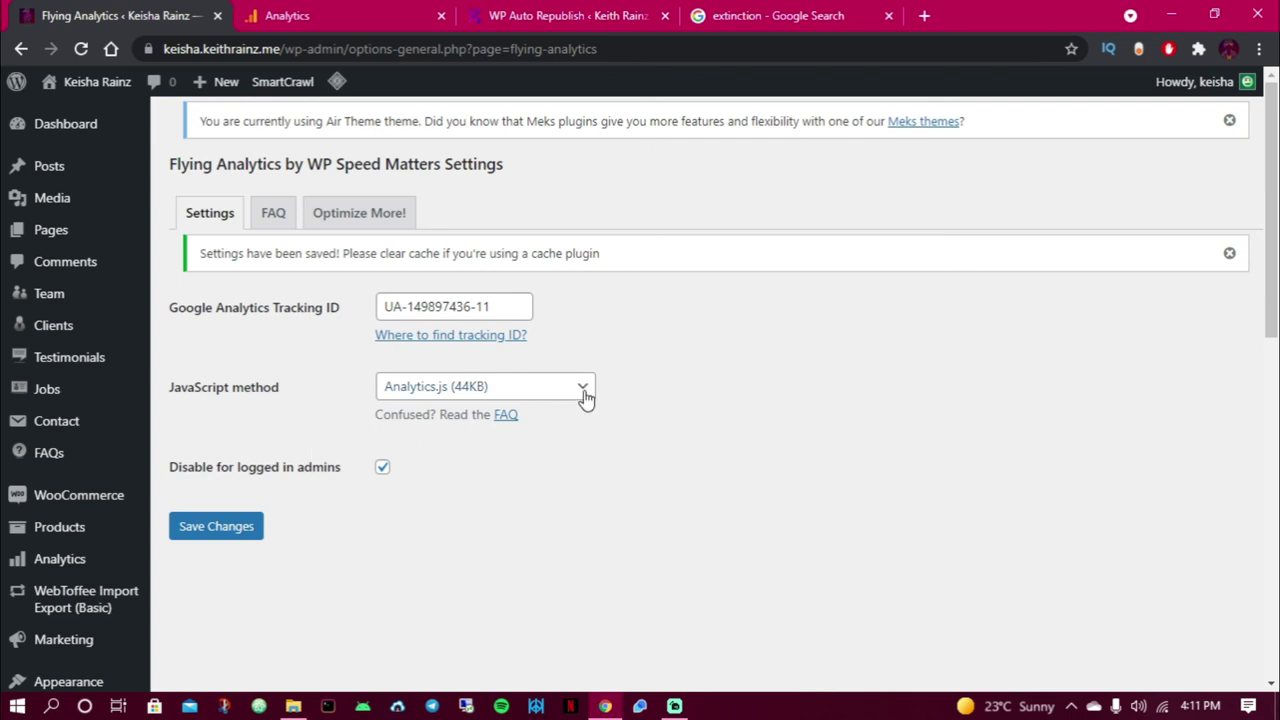
Back in Google Analytics, close the Connected Tags panel and scroll up to the web stream details
click(341, 10)
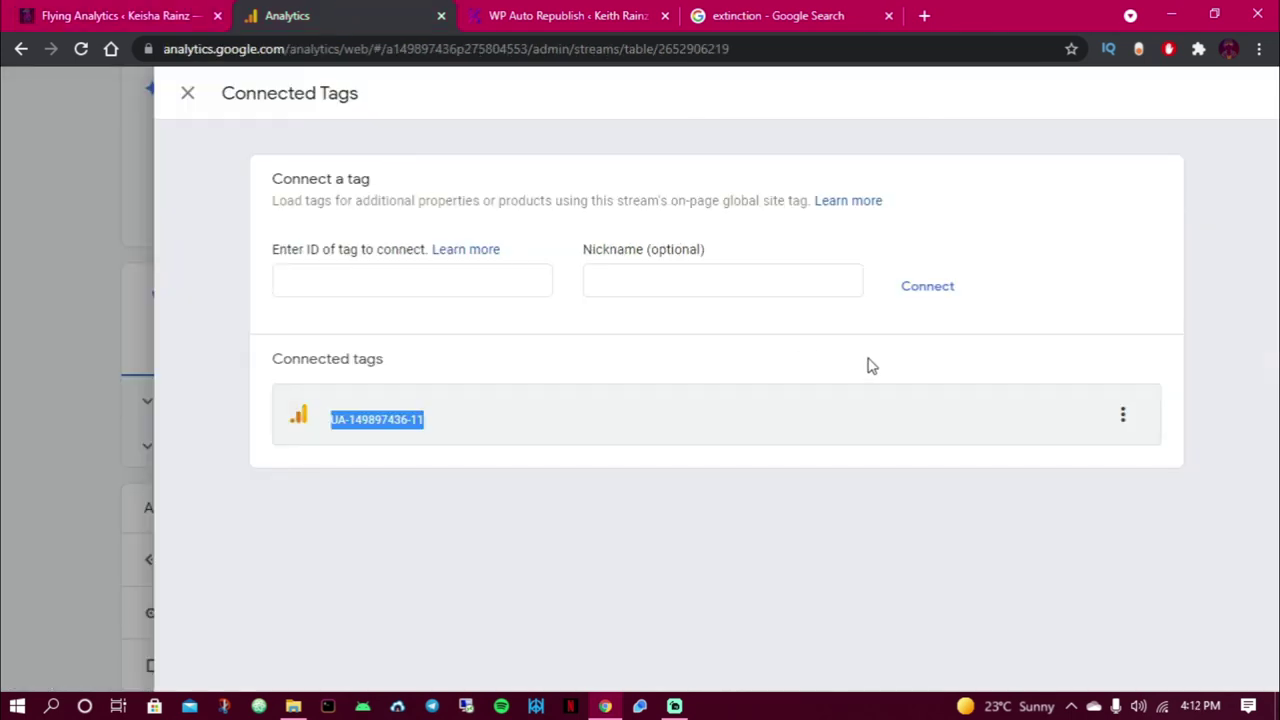
click(358, 356)
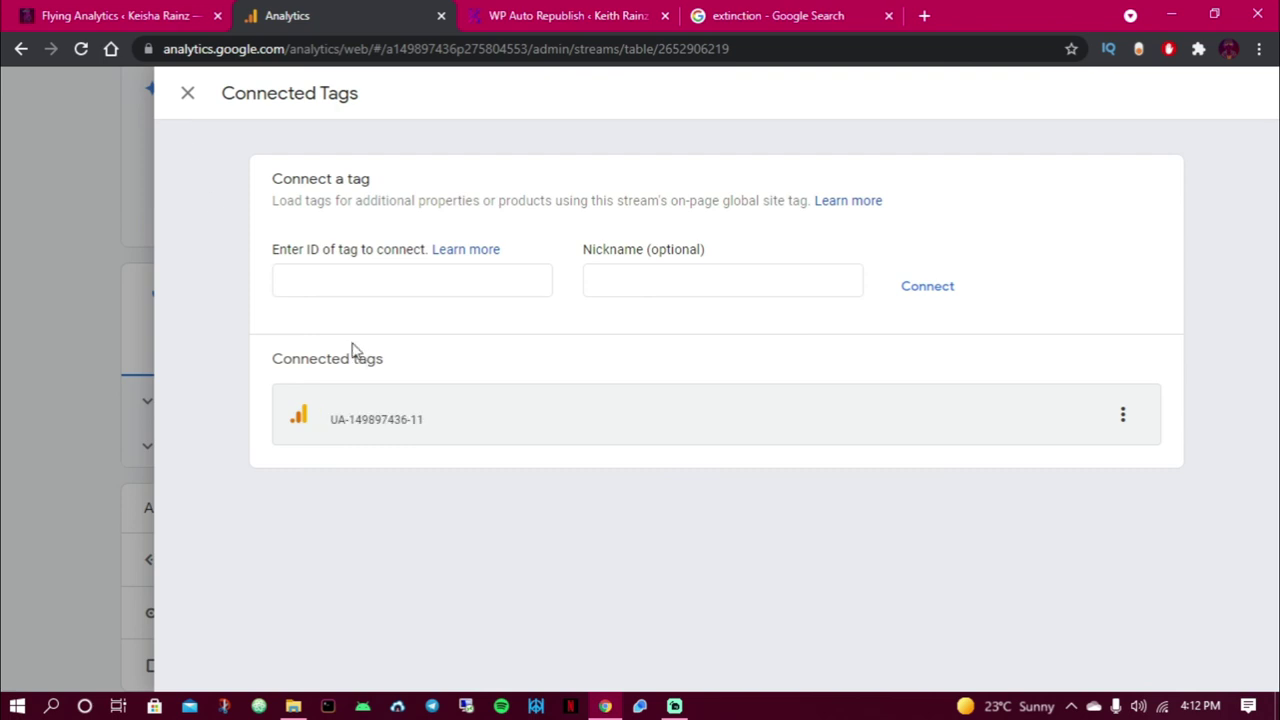
click(278, 288)
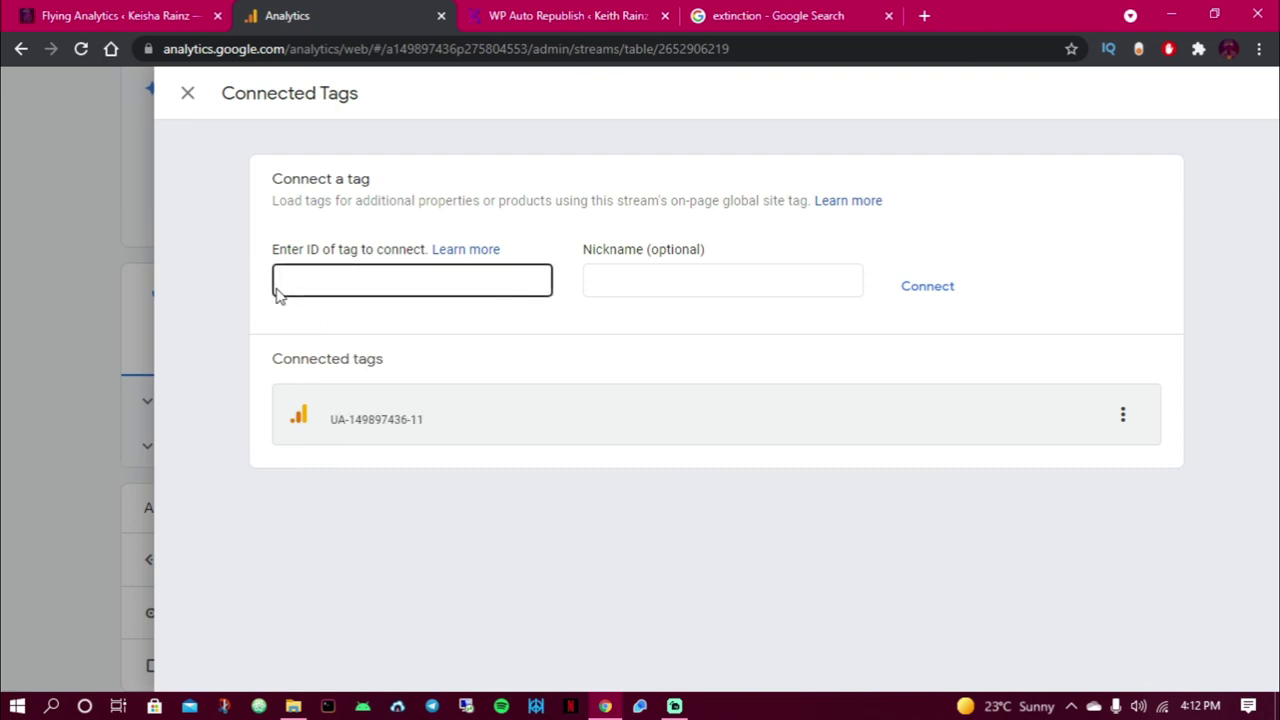
click(155, 247)
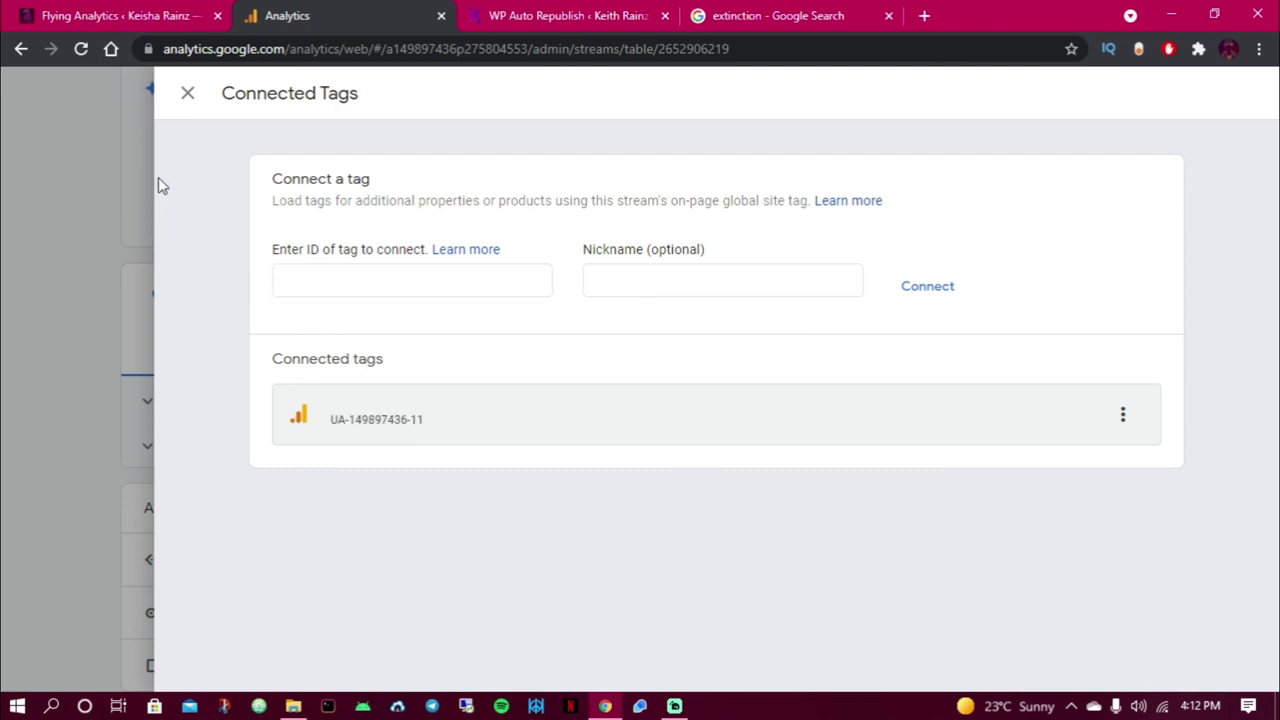
click(185, 95)
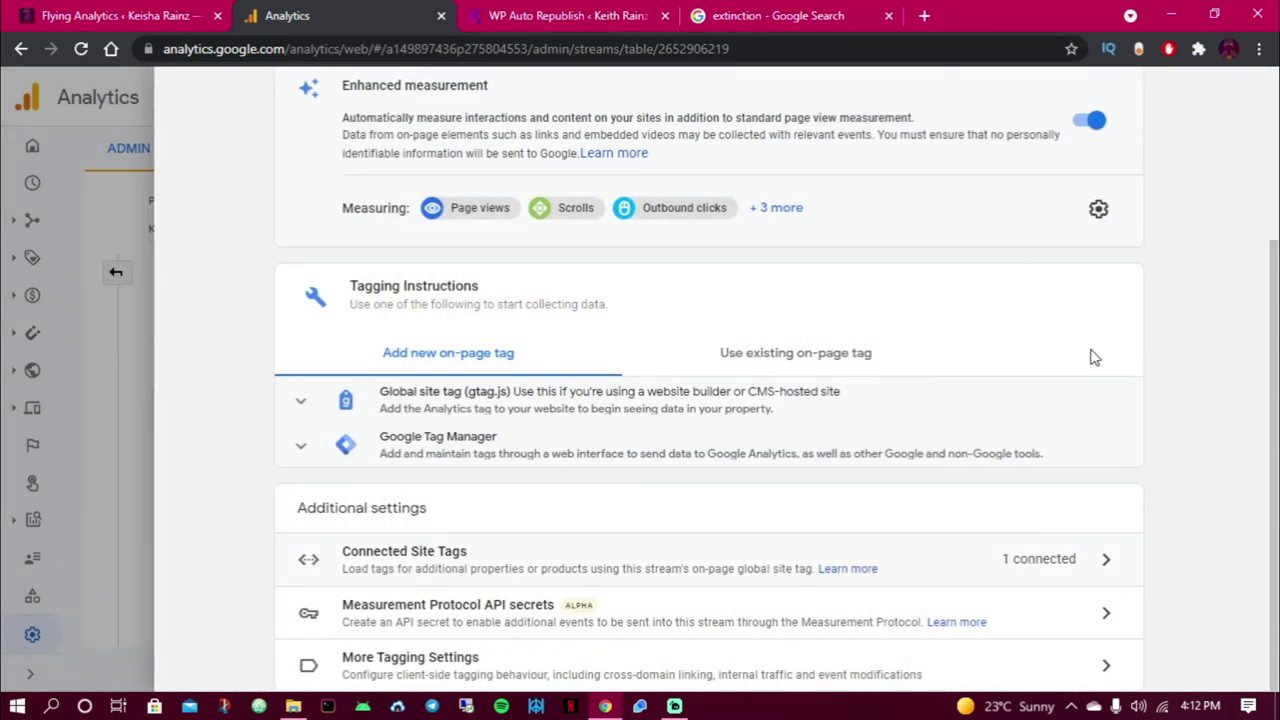
scroll(858, 390, up, 1)
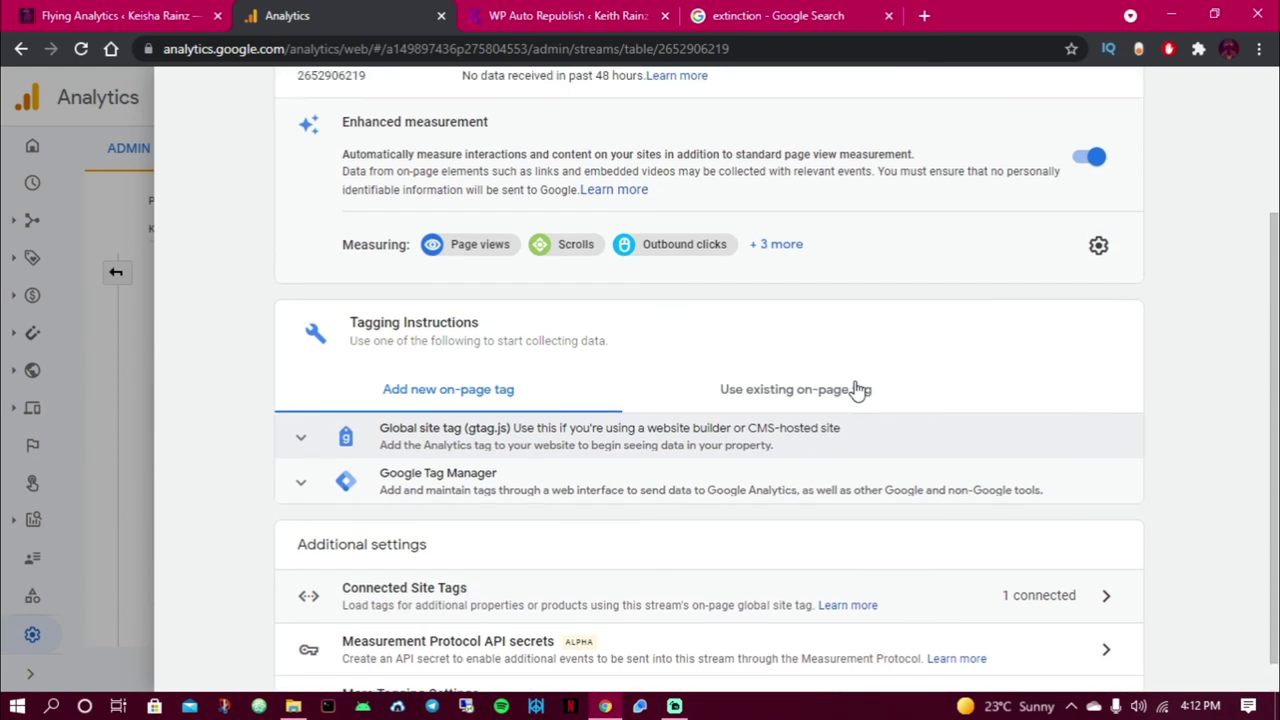
scroll(852, 382, up, 2)
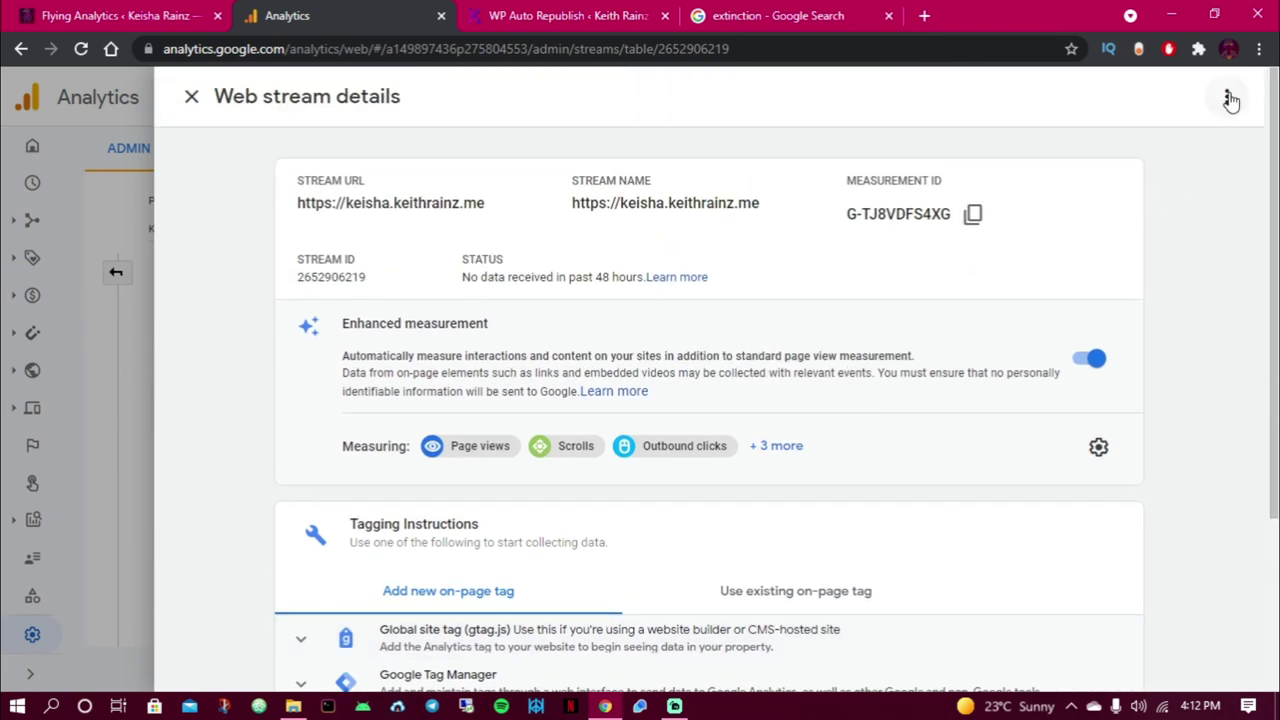